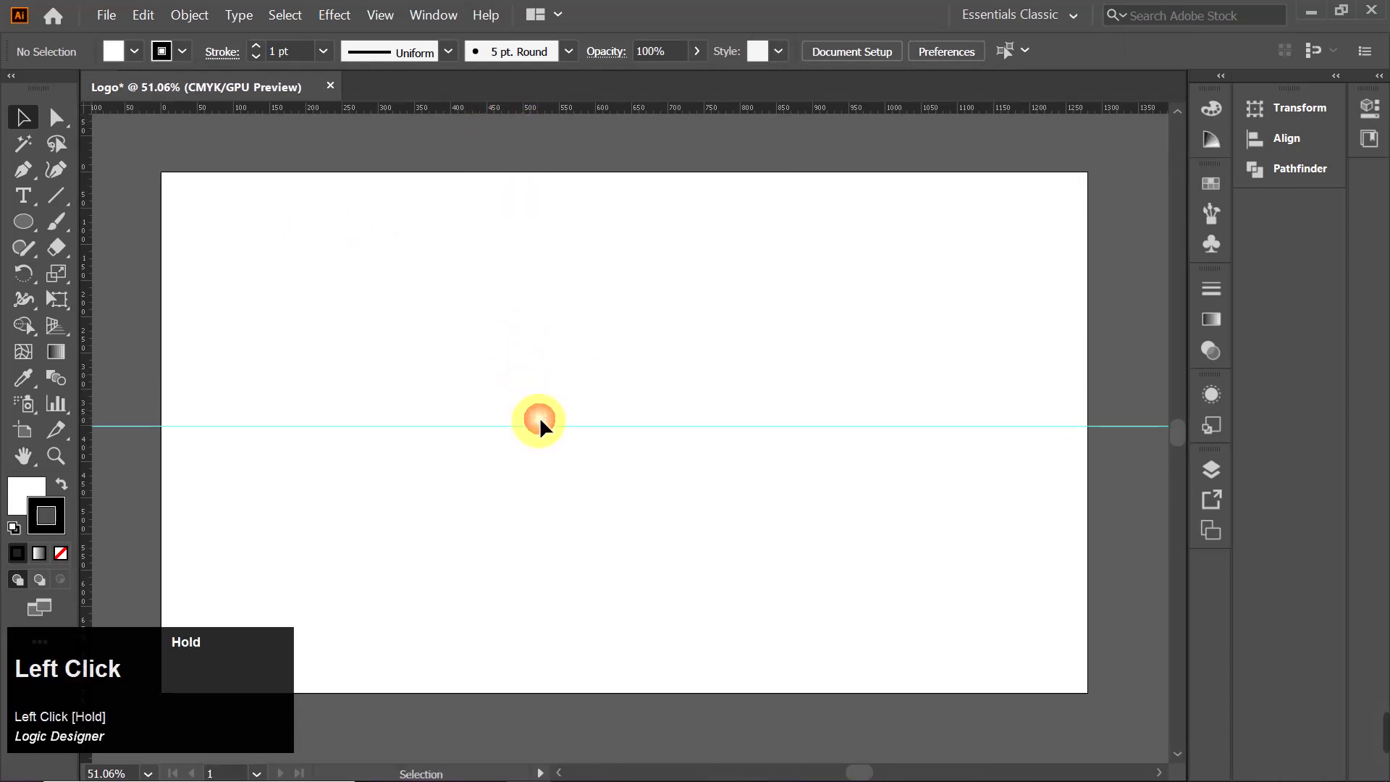
# - Add a vertical guide at about X 651 px and draw a large circle centred where the two guides intersect
pyautogui.moveTo(91, 362); pyautogui.dragTo(631, 389)
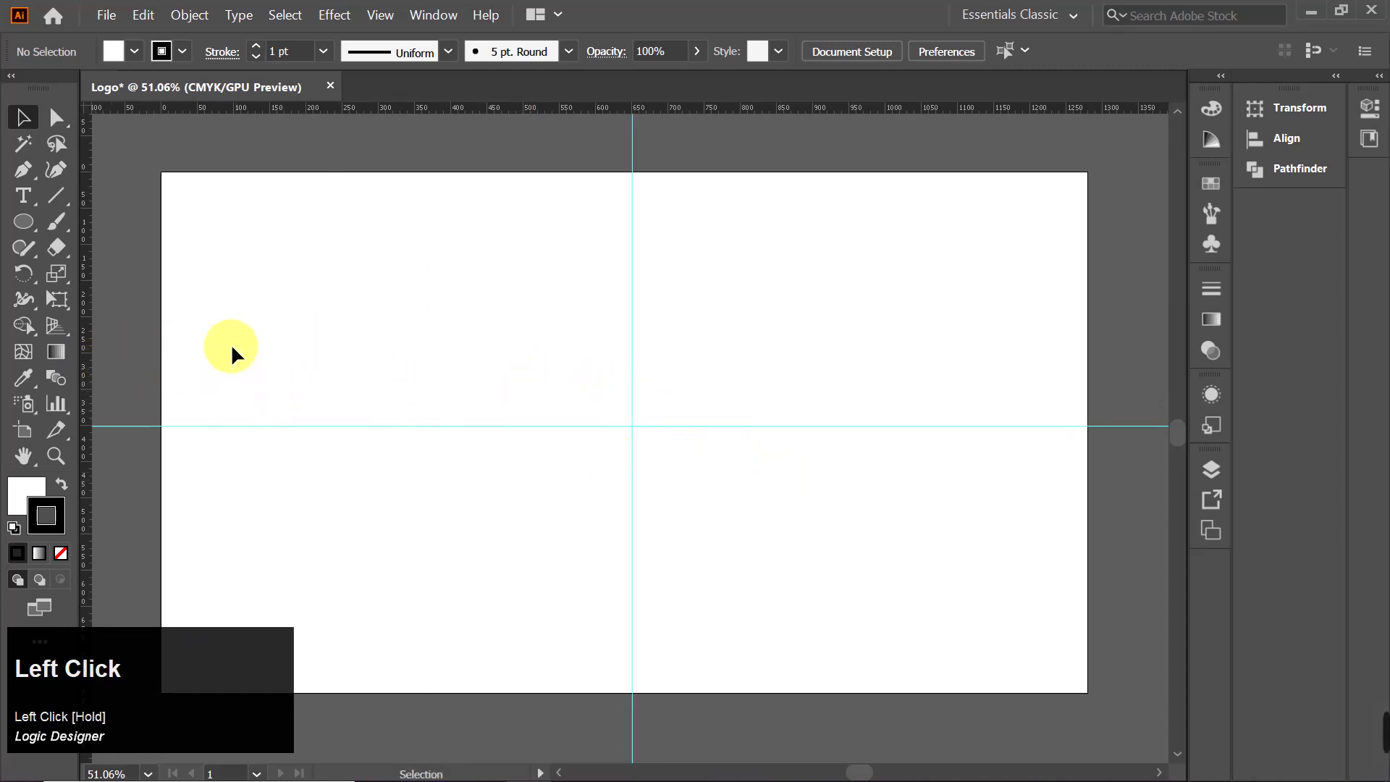
pyautogui.click(24, 221)
pyautogui.rightClick(24, 220)
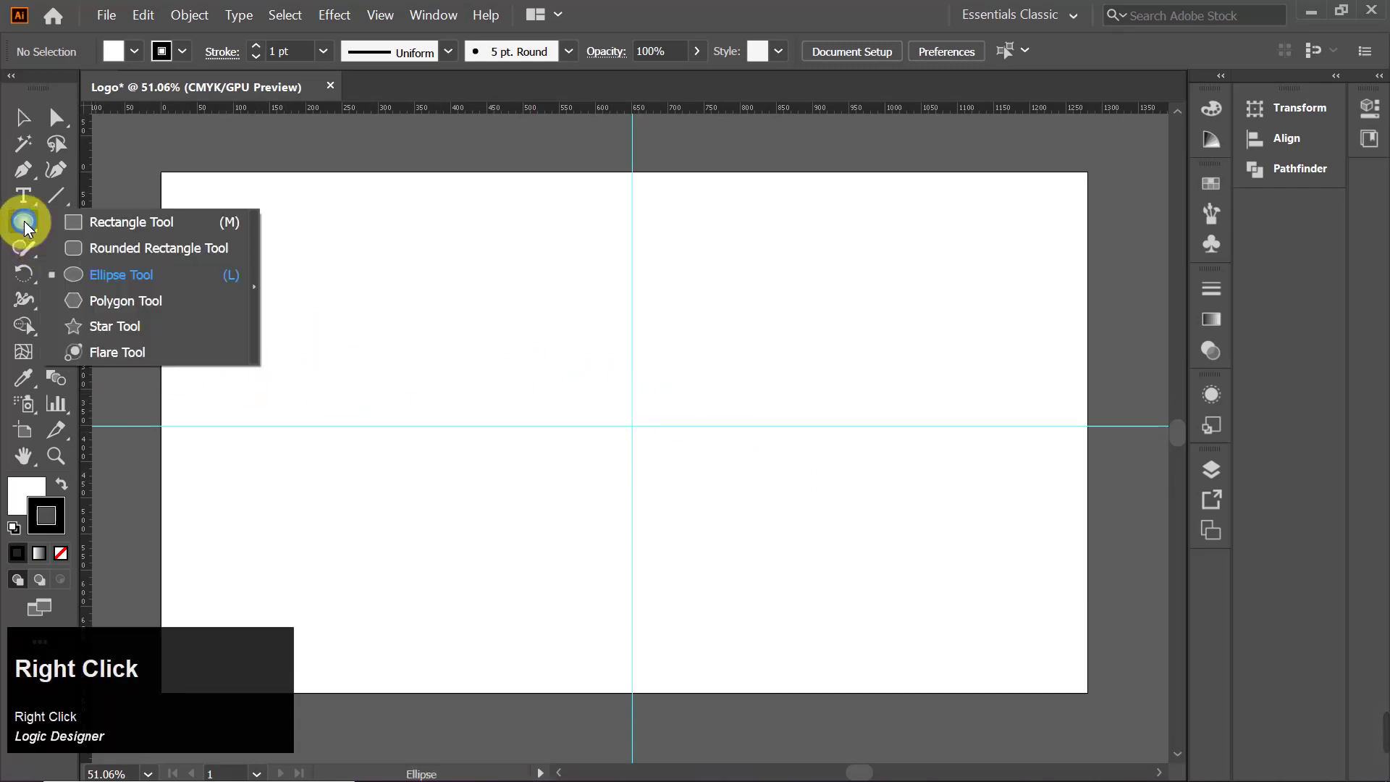
pyautogui.click(151, 272)
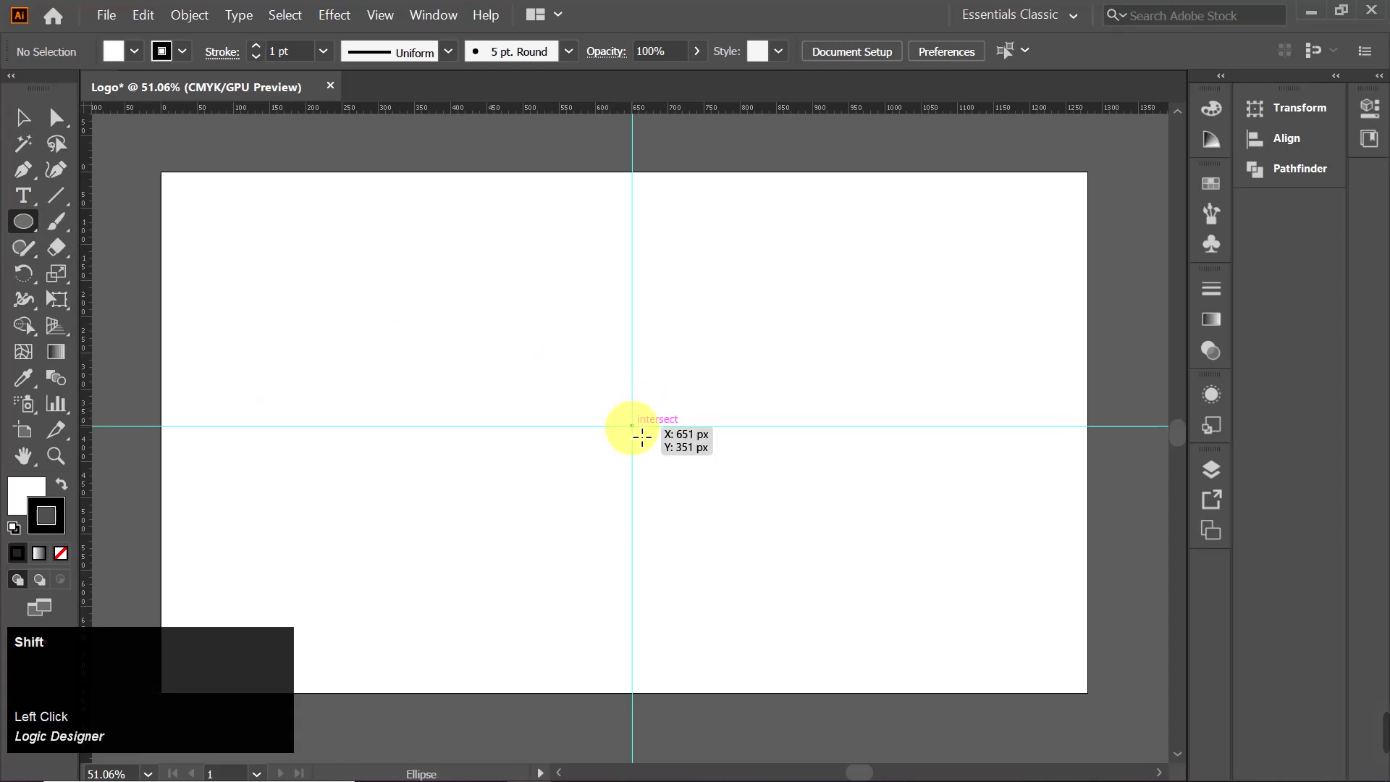
pyautogui.moveTo(720, 501); pyautogui.dragTo(732, 512)
pyautogui.hotkey('ctrl', 'z')
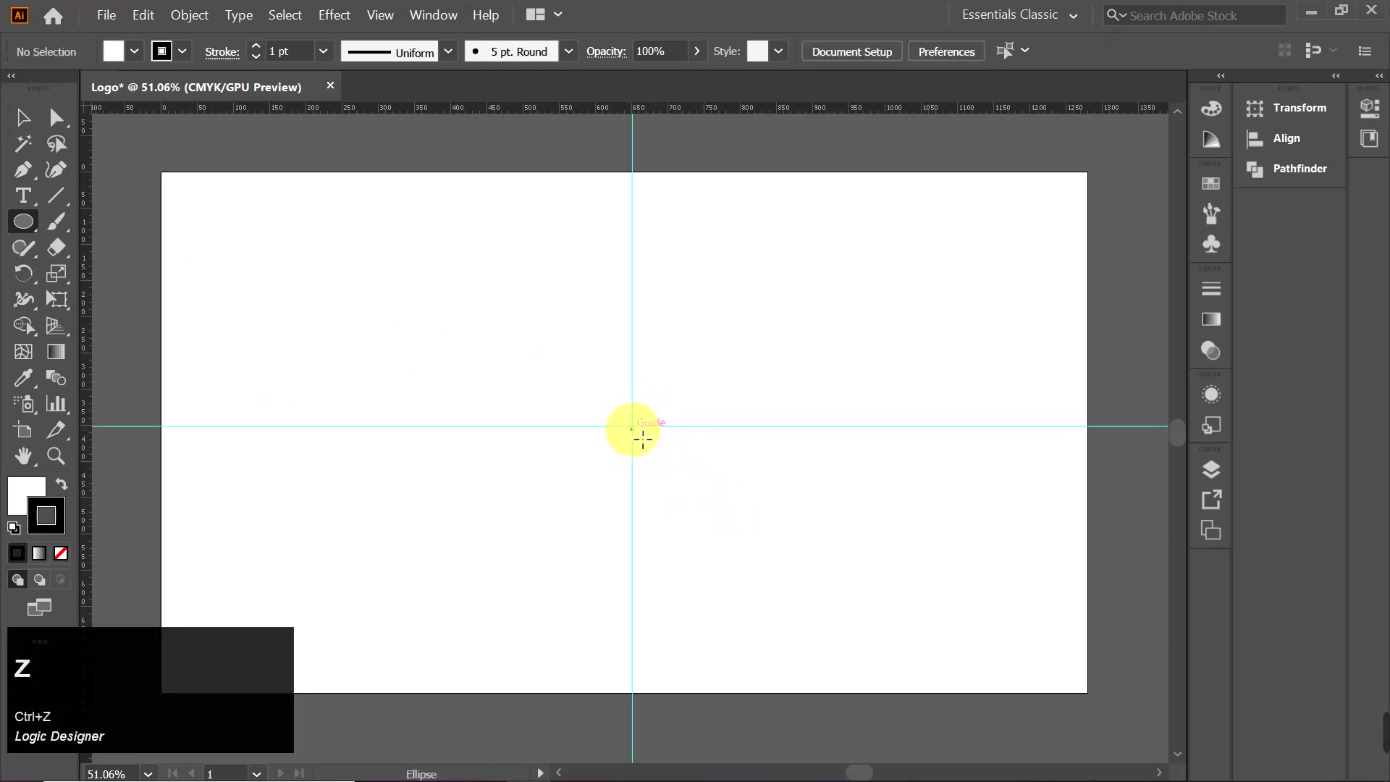
pyautogui.moveTo(632, 426); pyautogui.dragTo(861, 653)
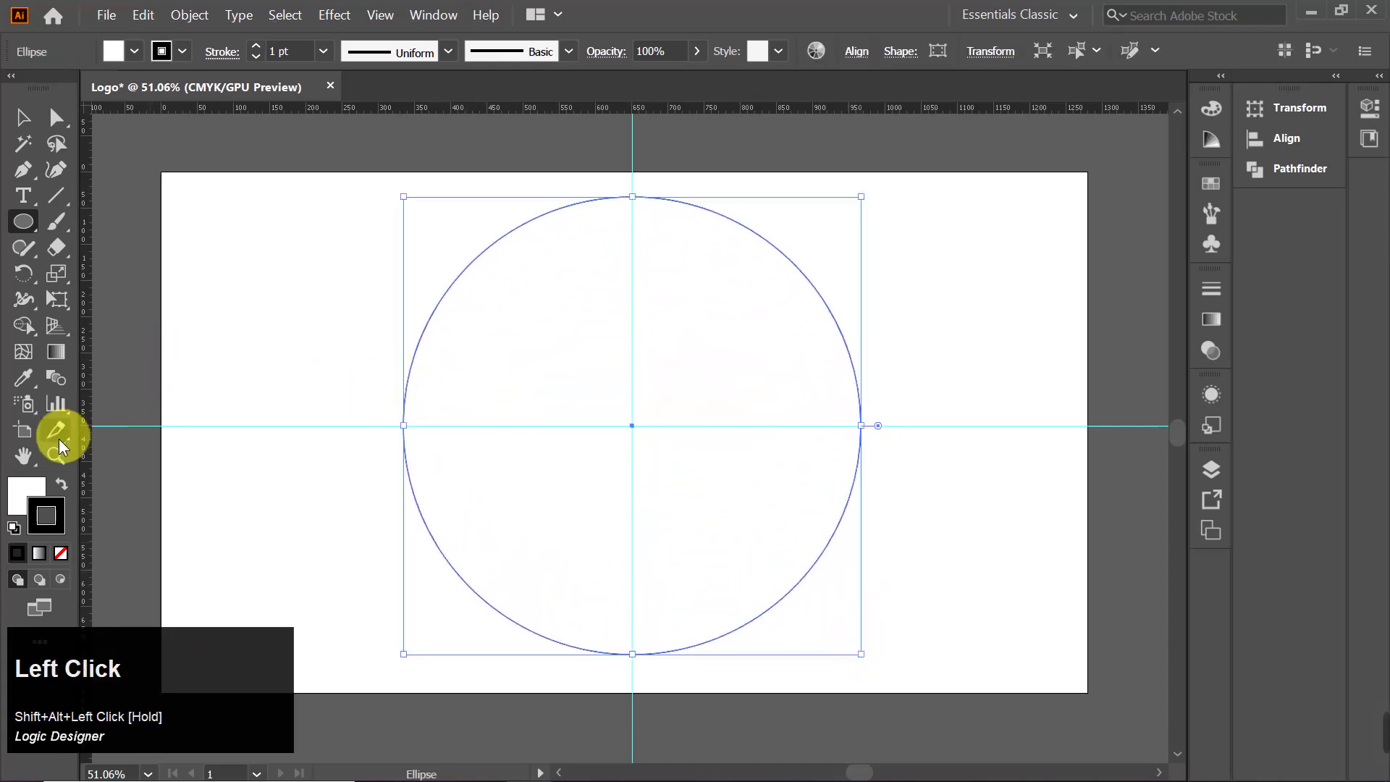
# - Remove the circle's fill, then copy the circle and paste the duplicate in front
pyautogui.click(36, 492)
pyautogui.click(61, 553)
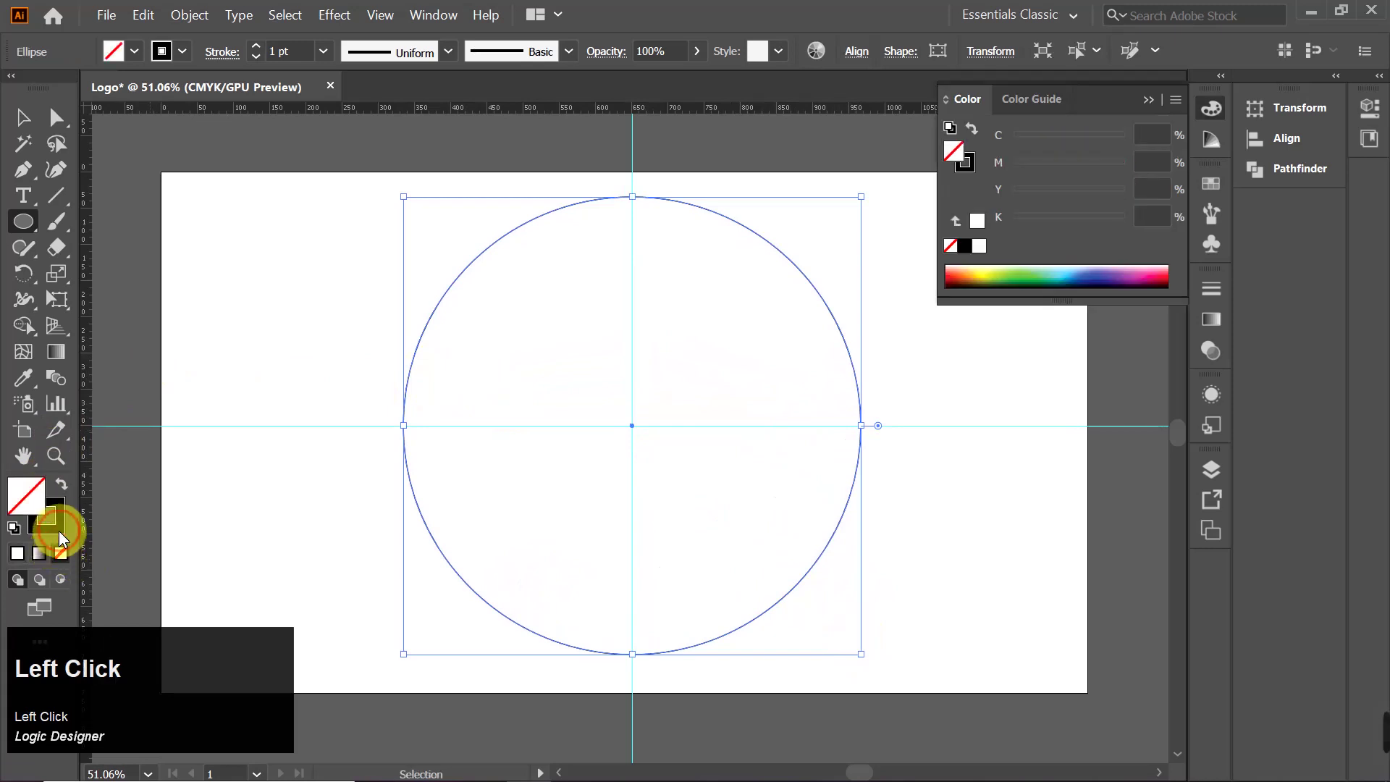
pyautogui.click(144, 15)
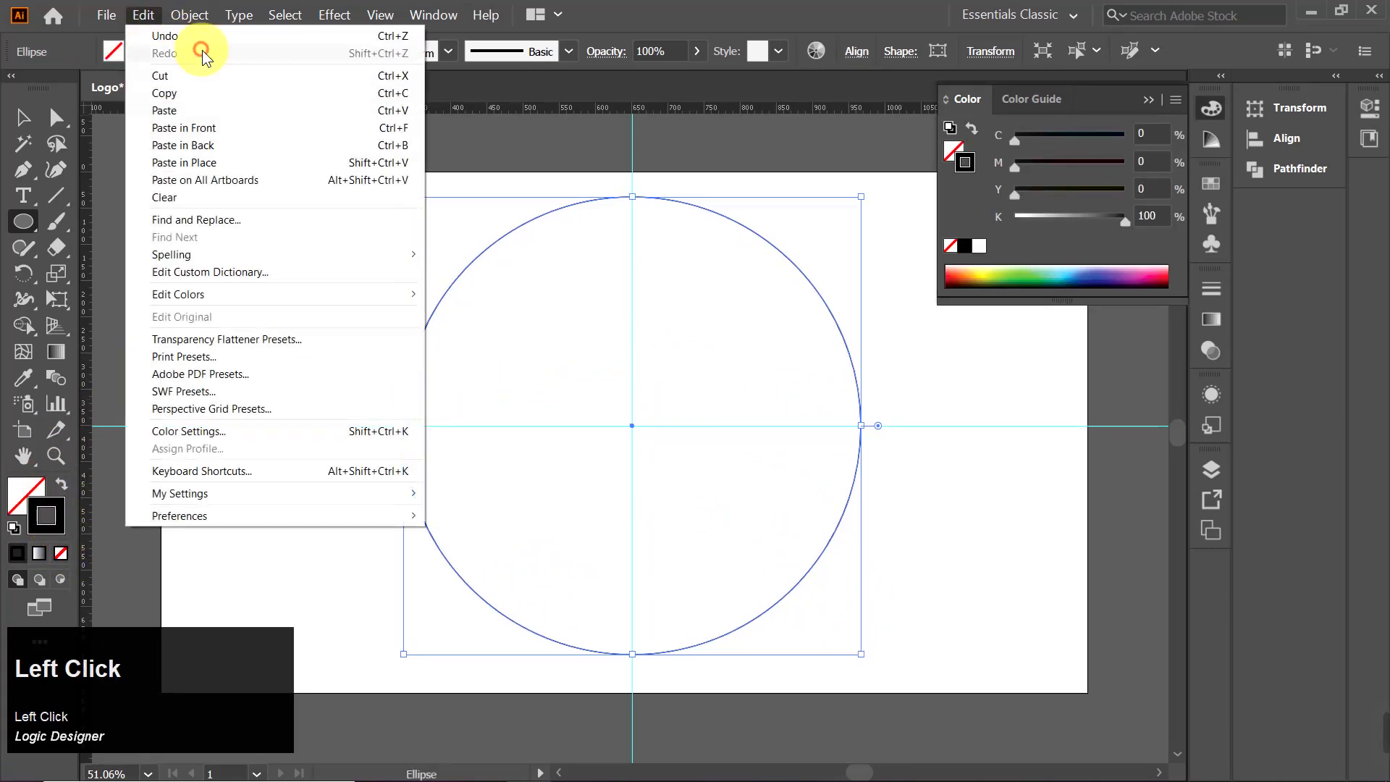
pyautogui.click(242, 92)
pyautogui.click(144, 15)
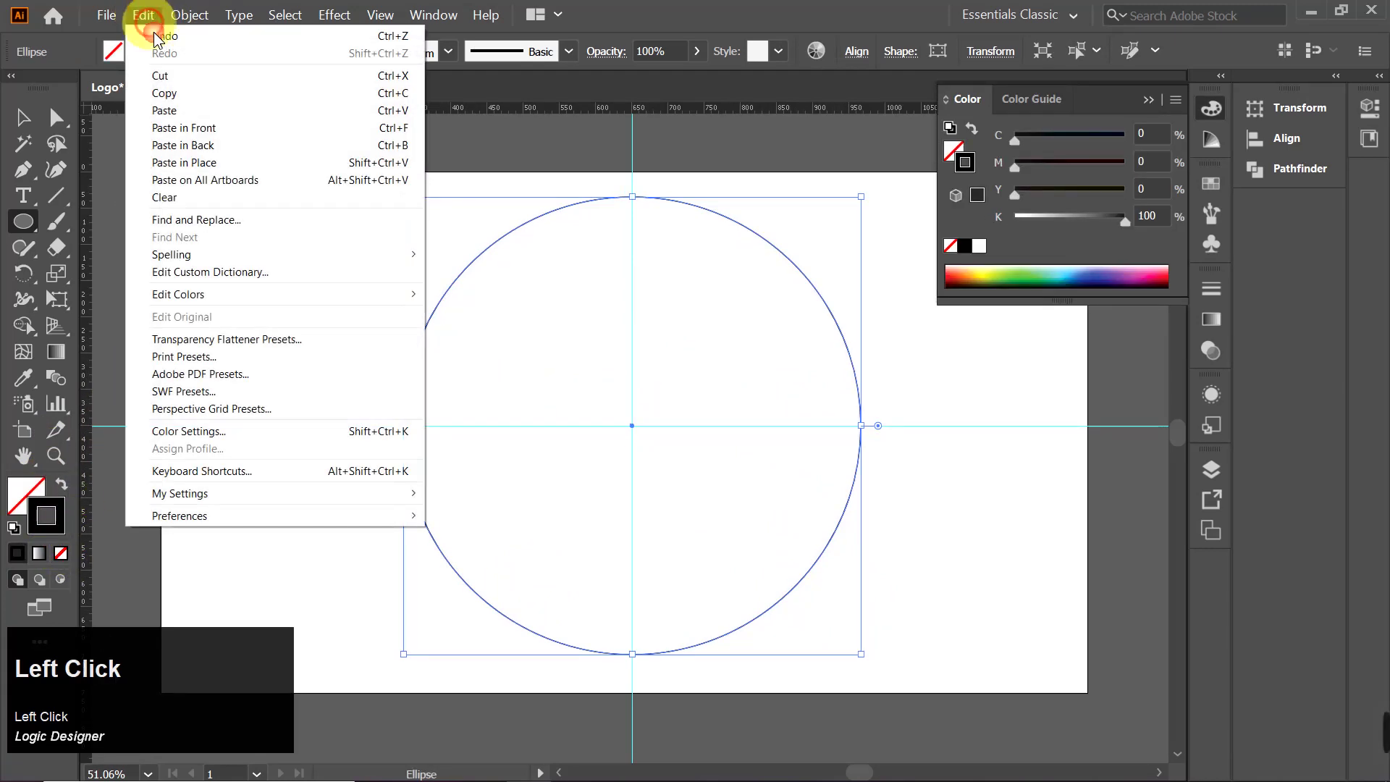
pyautogui.click(239, 129)
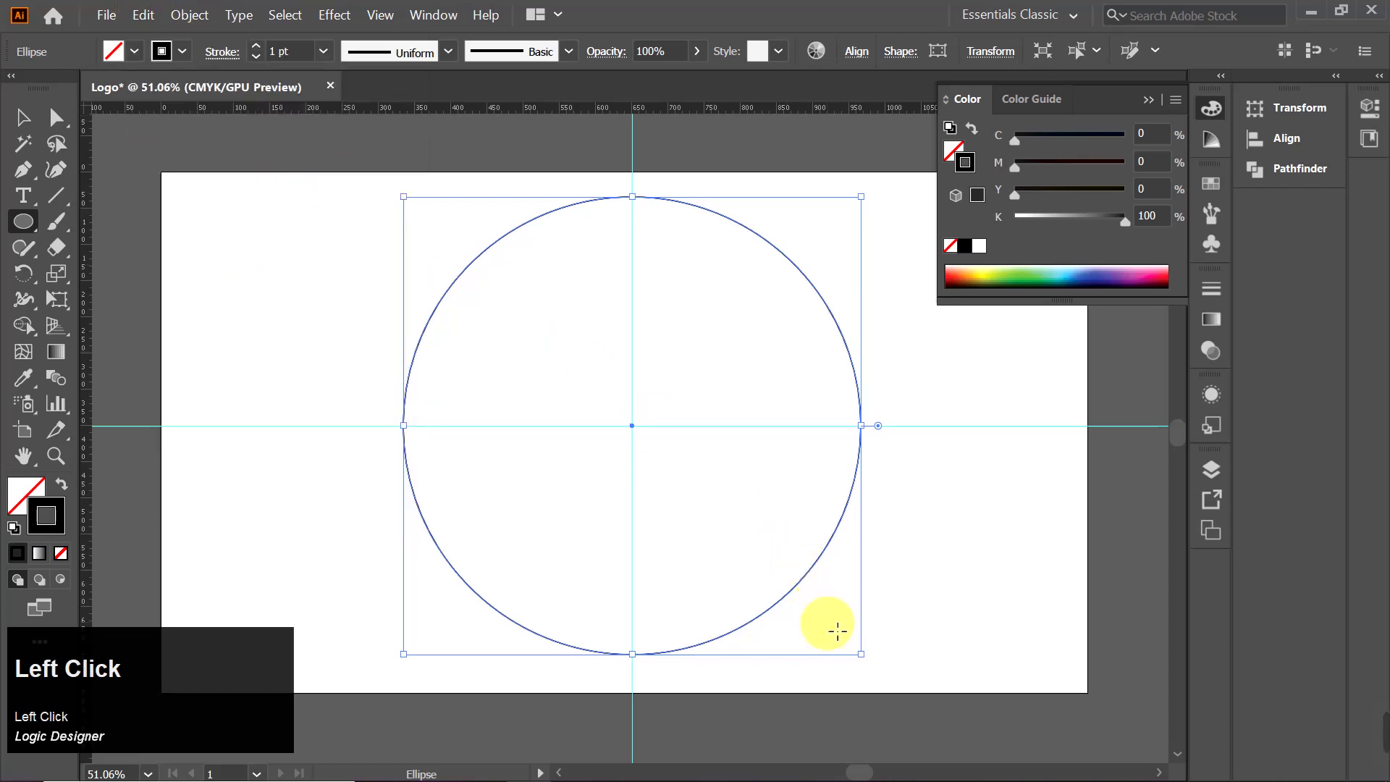
# - Shrink the front circle proportionally so it is clearly smaller than the large circle
pyautogui.click(22, 117)
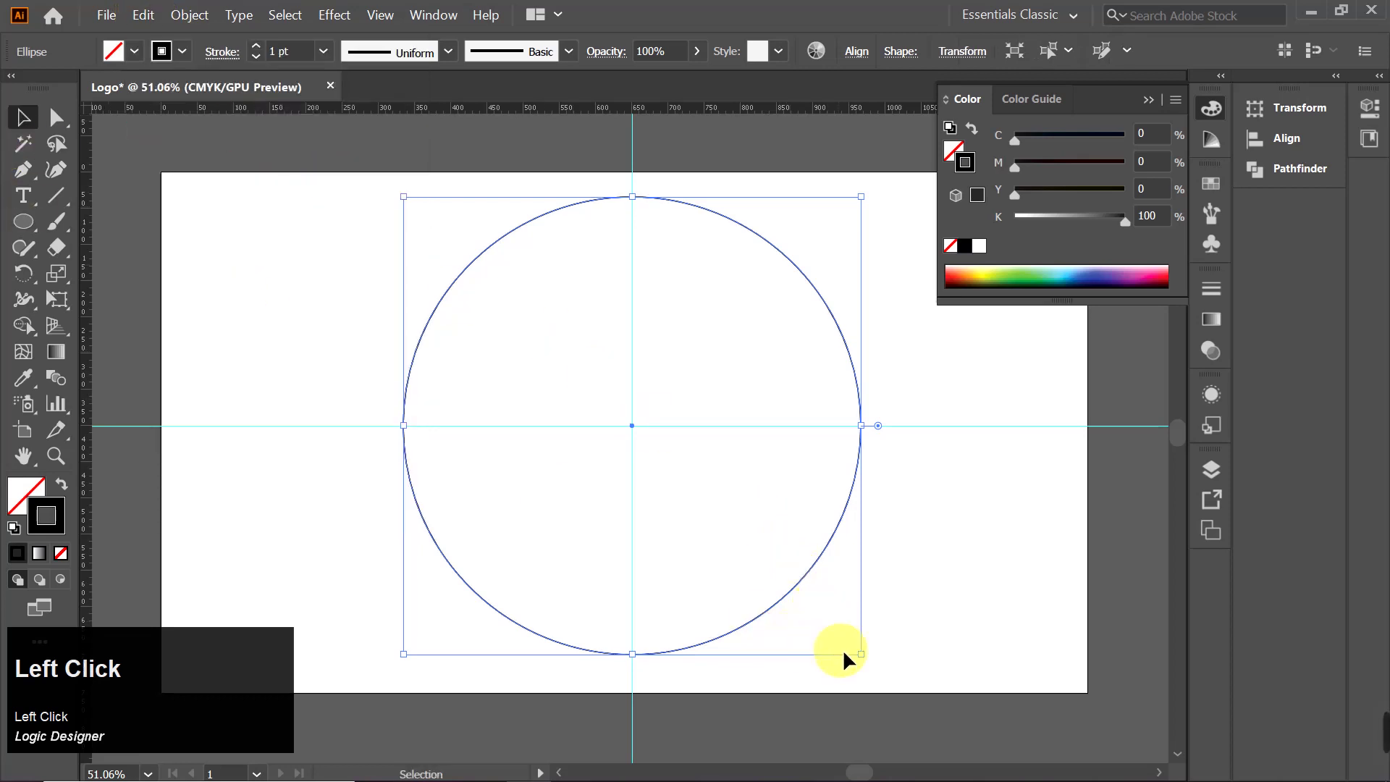
pyautogui.press('shift')
pyautogui.moveTo(862, 654); pyautogui.dragTo(838, 616)
# - Set the smaller circle against the large circle's bottom on the vertical guide and duplicate it straight up against the top
pyautogui.moveTo(635, 425); pyautogui.dragTo(629, 376)
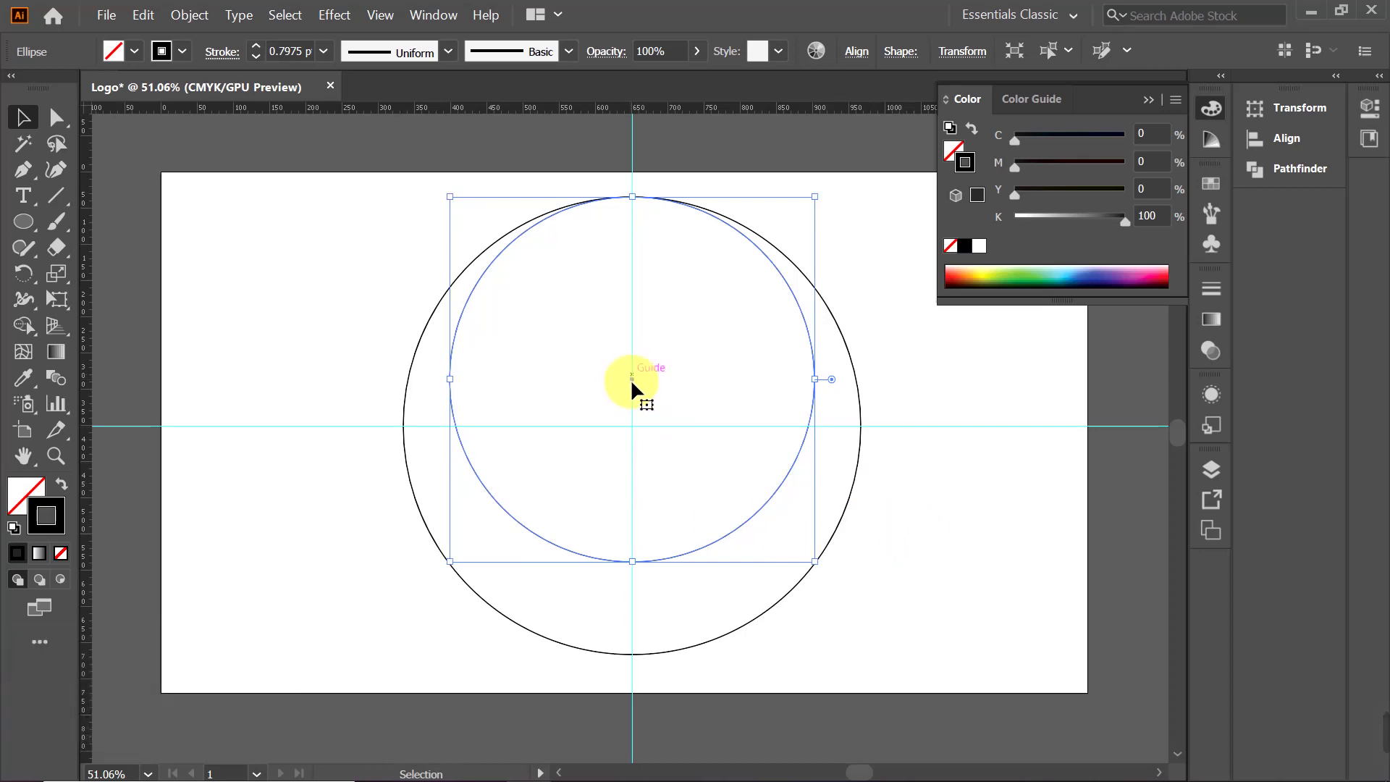
pyautogui.moveTo(632, 379); pyautogui.dragTo(635, 470)
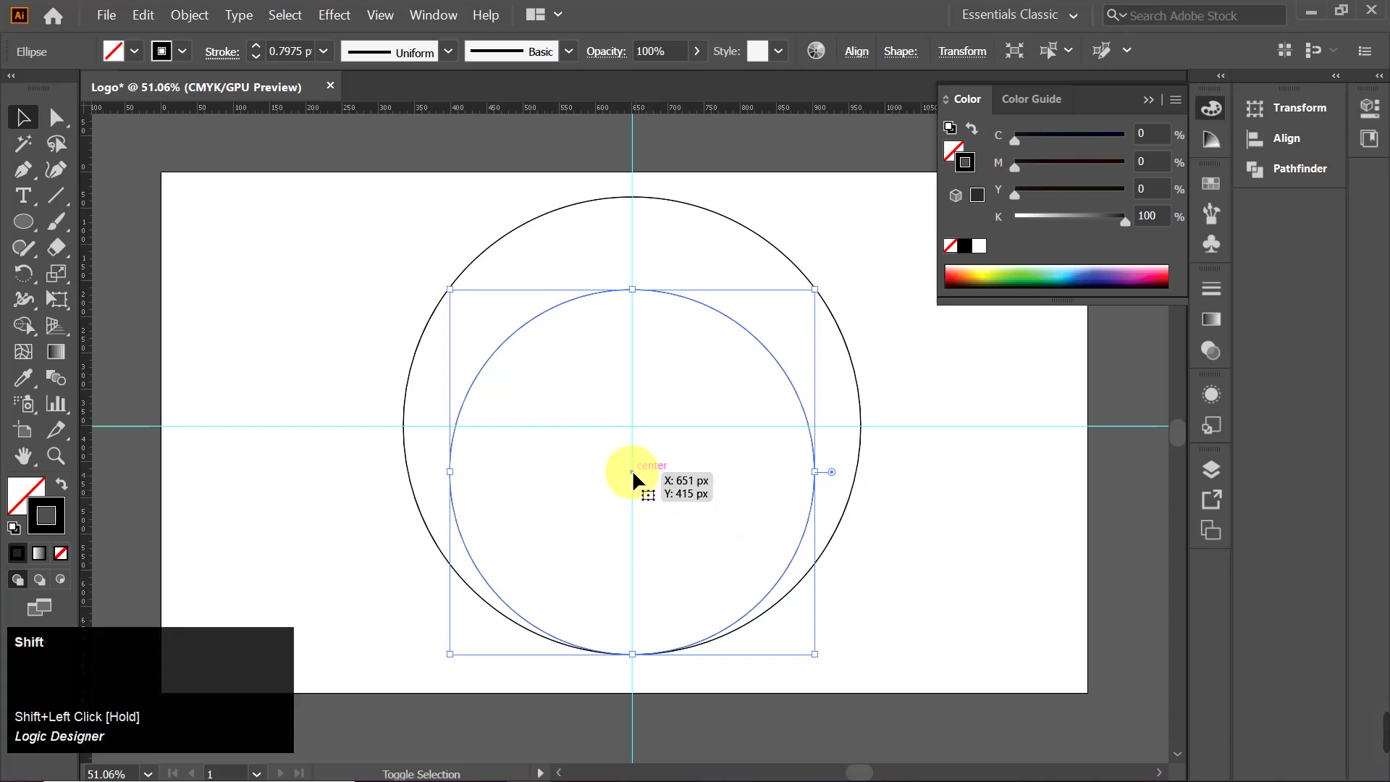
pyautogui.moveTo(632, 470); pyautogui.dragTo(629, 376)
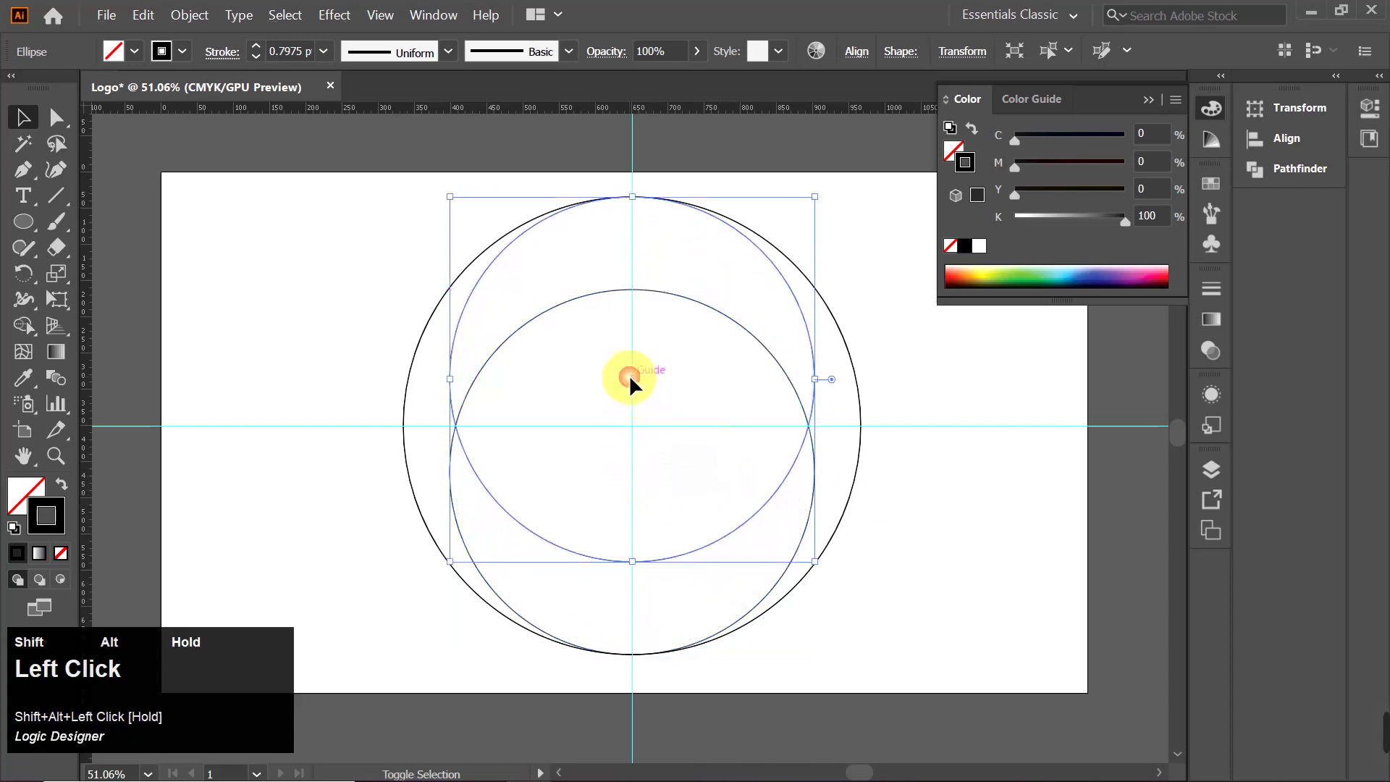
# - Select all three circles and use Shape Builder to merge the lower crescent with the right sliver and the upper crescent with the left sliver
pyautogui.moveTo(344, 231); pyautogui.dragTo(970, 539)
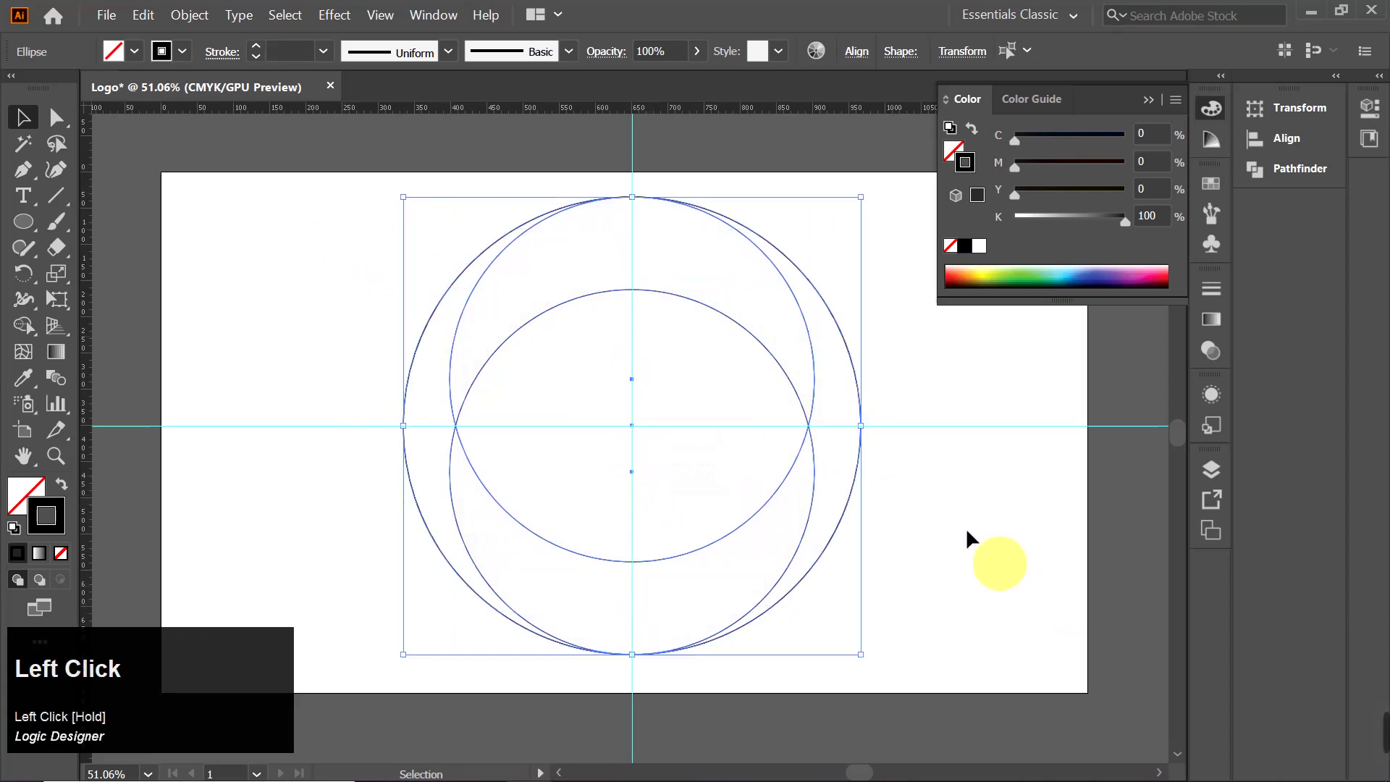
pyautogui.click(1150, 95)
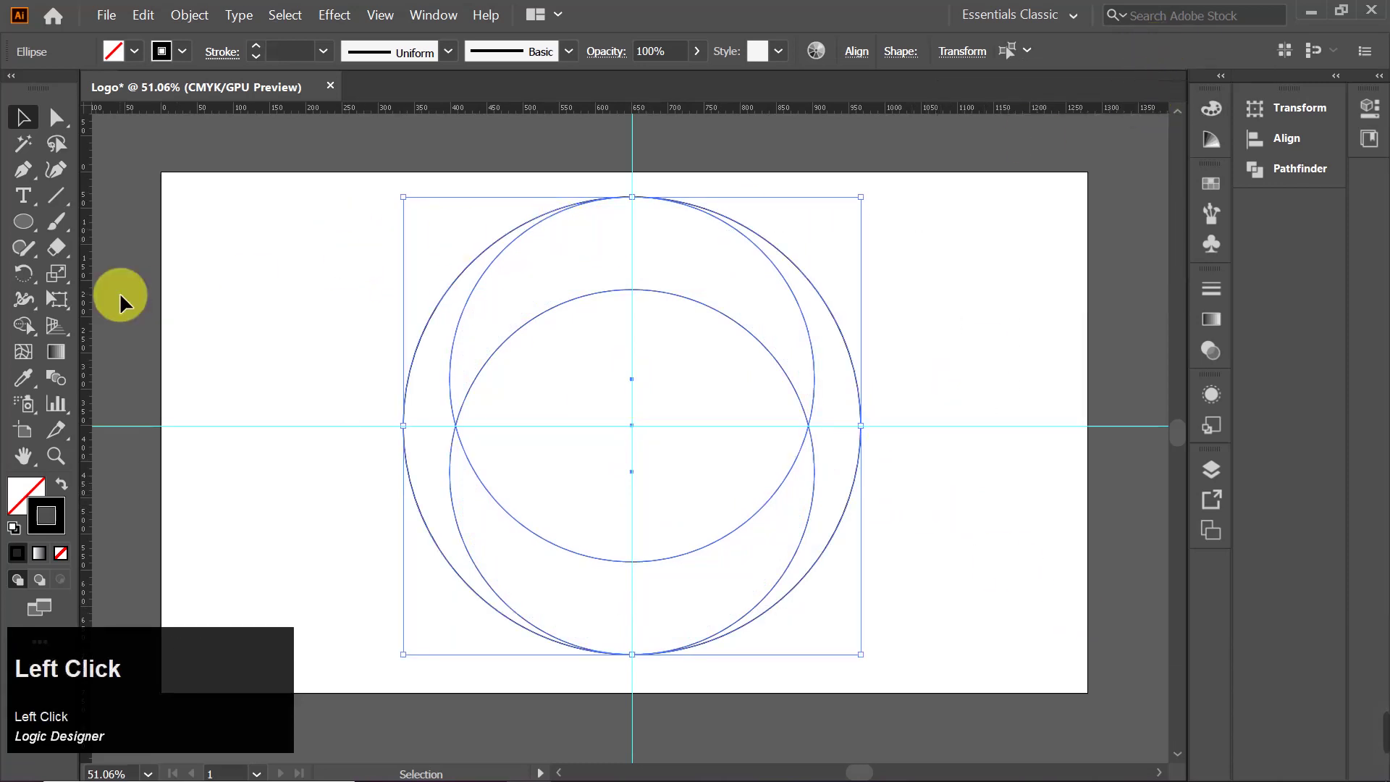
pyautogui.click(24, 326)
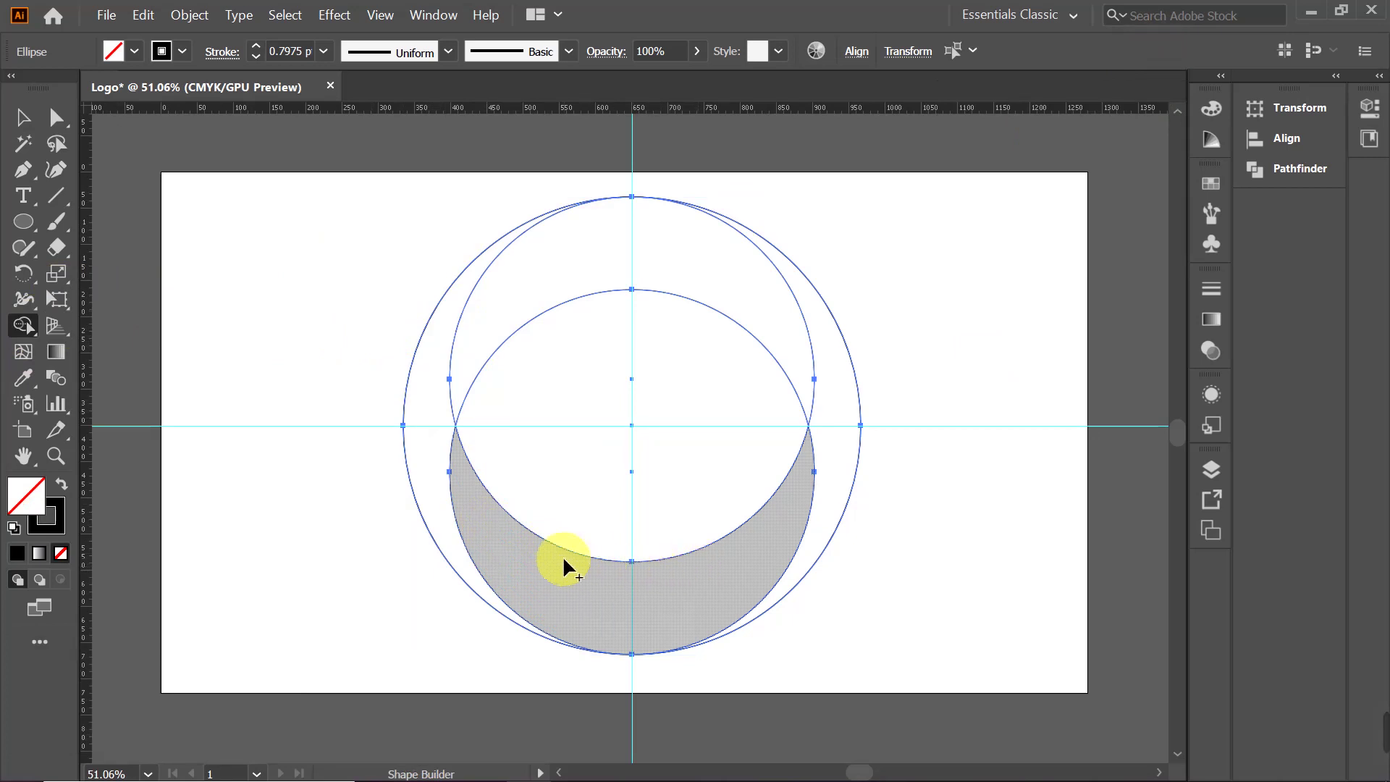
pyautogui.moveTo(776, 533); pyautogui.dragTo(835, 423)
pyautogui.moveTo(471, 312)
pyautogui.mouseDown()
pyautogui.moveTo(419, 413)
pyautogui.moveTo(435, 402)
pyautogui.mouseUp()
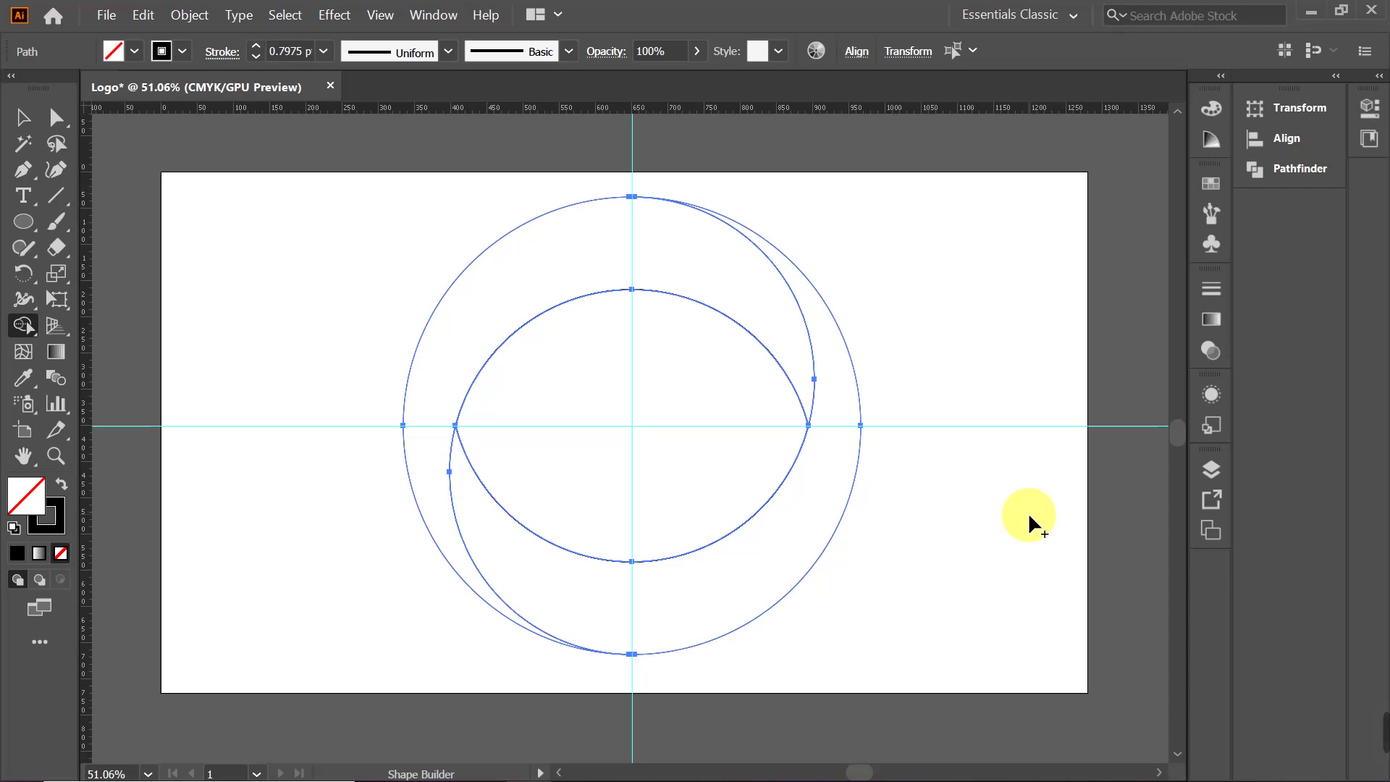
# - Select all the shapes, remove their stroke and fill them with bright red
pyautogui.click(23, 117)
pyautogui.click(424, 326)
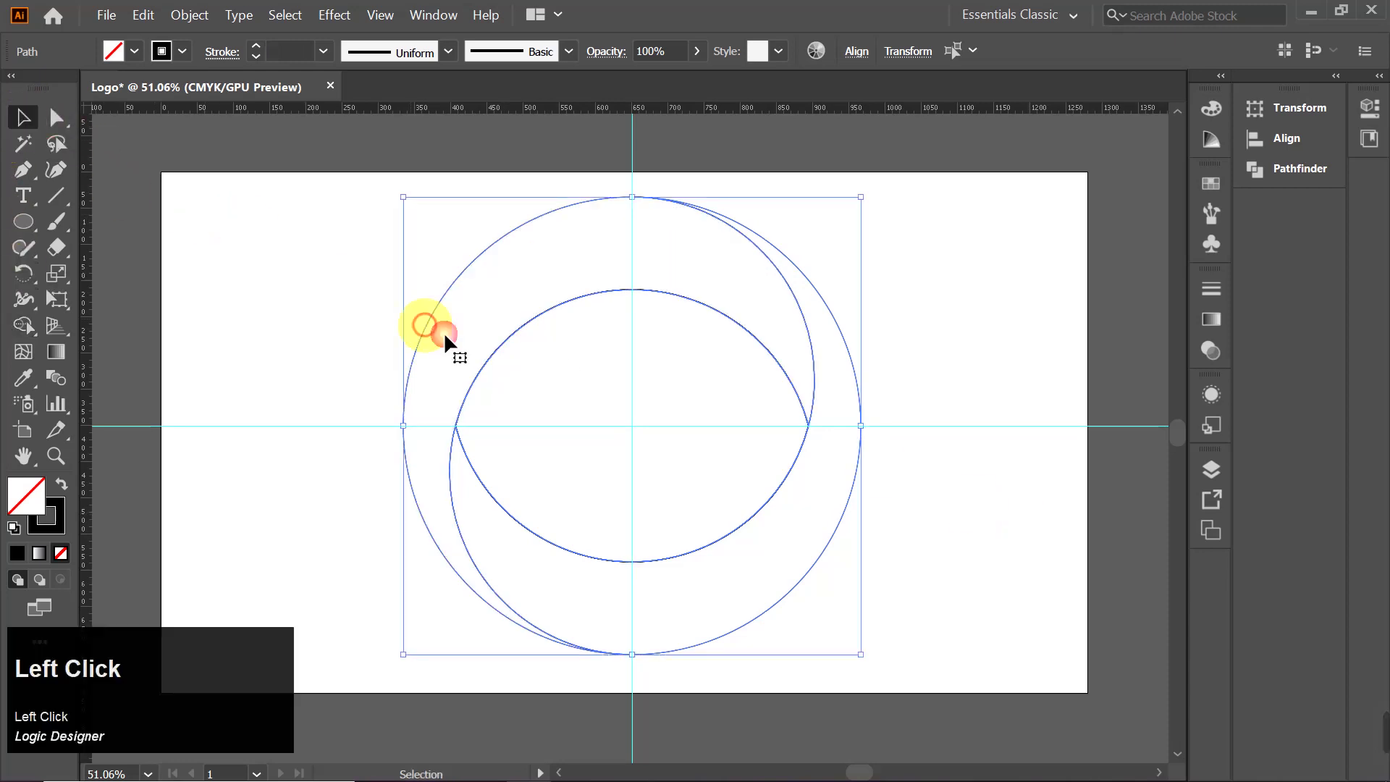
pyautogui.moveTo(344, 217); pyautogui.dragTo(770, 506)
pyautogui.click(63, 502)
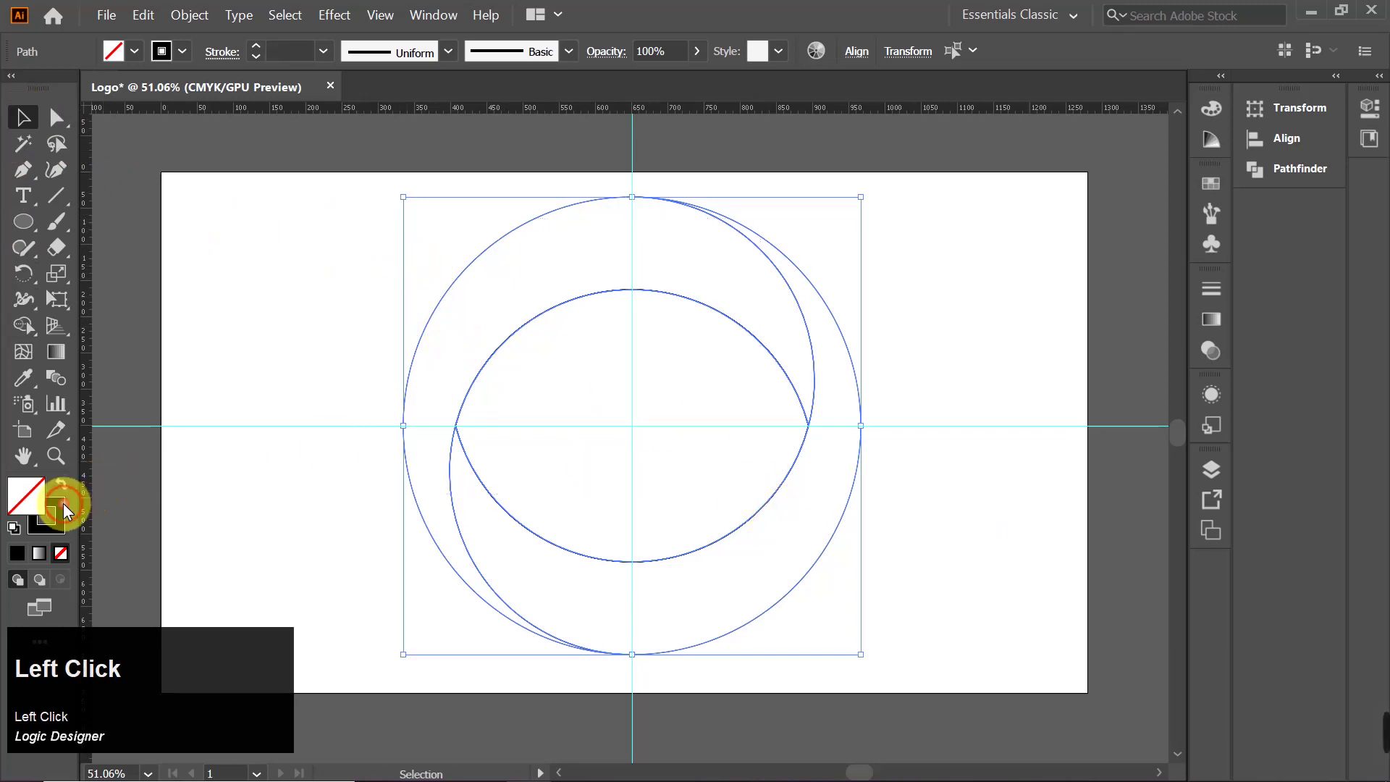
pyautogui.click(60, 552)
pyautogui.click(17, 501)
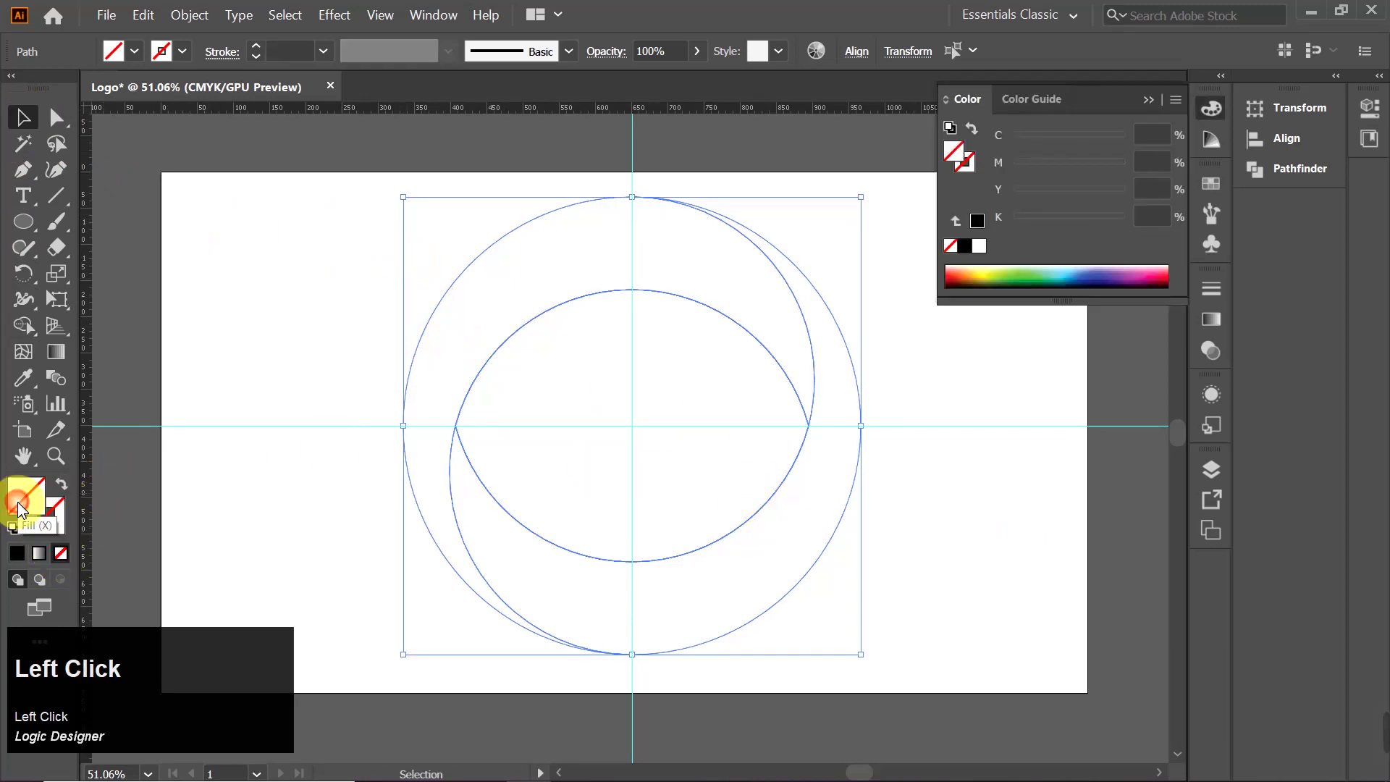
pyautogui.click(17, 502)
pyautogui.click(780, 135)
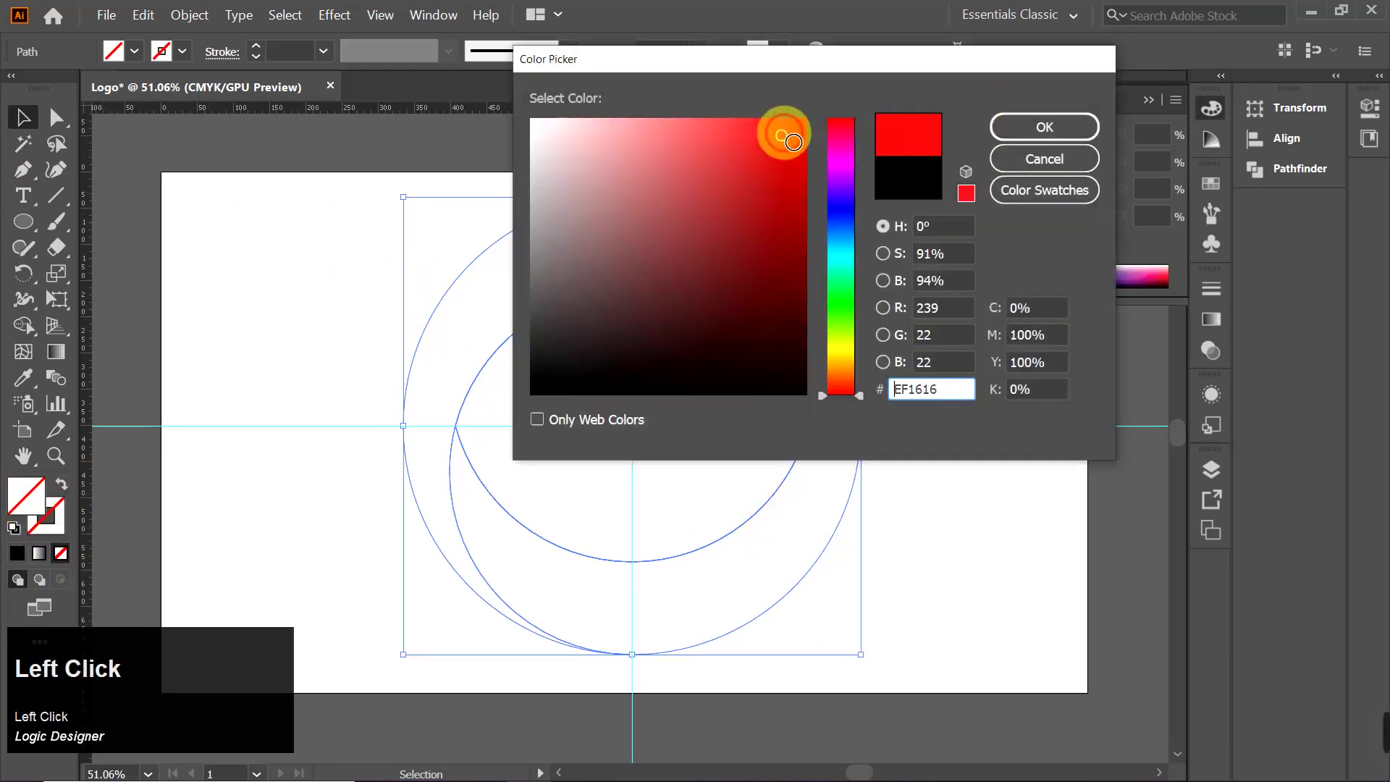
pyautogui.click(1021, 128)
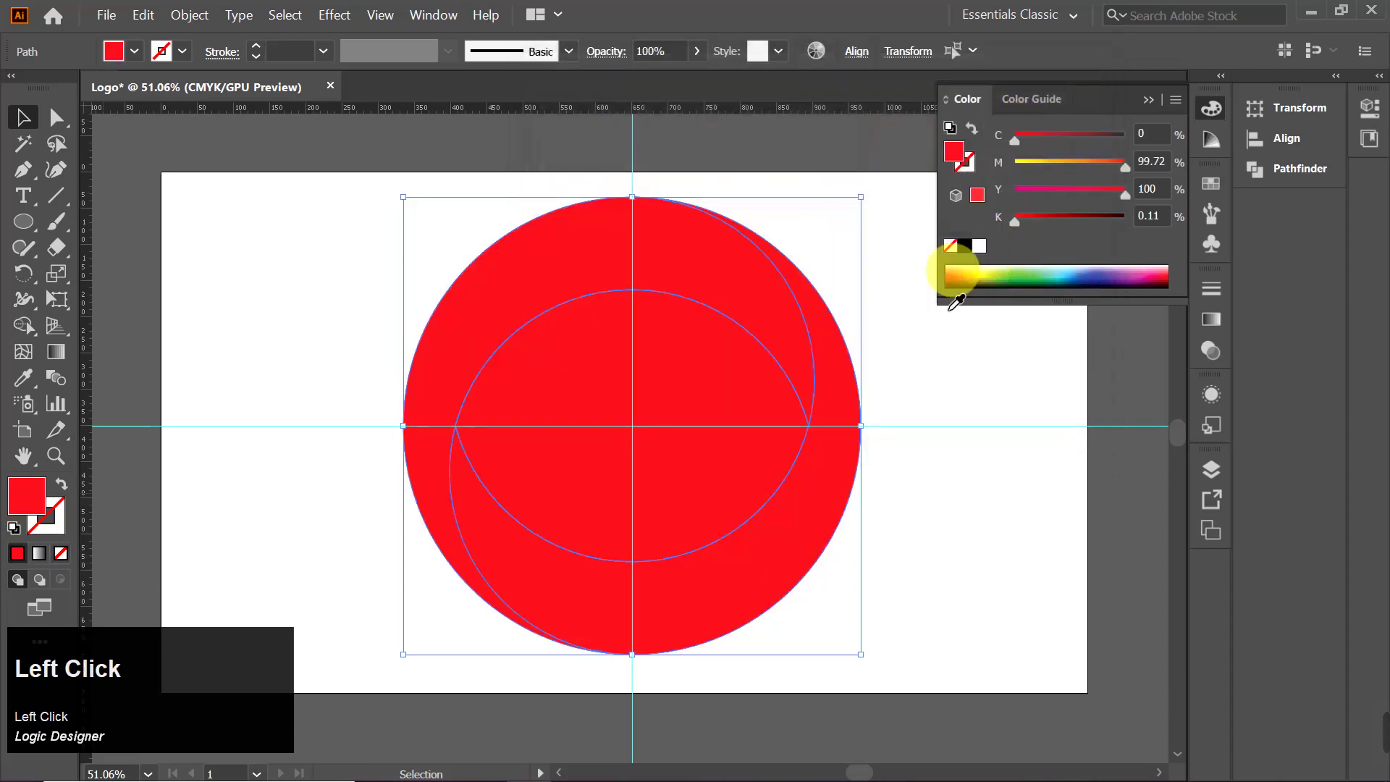
pyautogui.click(45, 534)
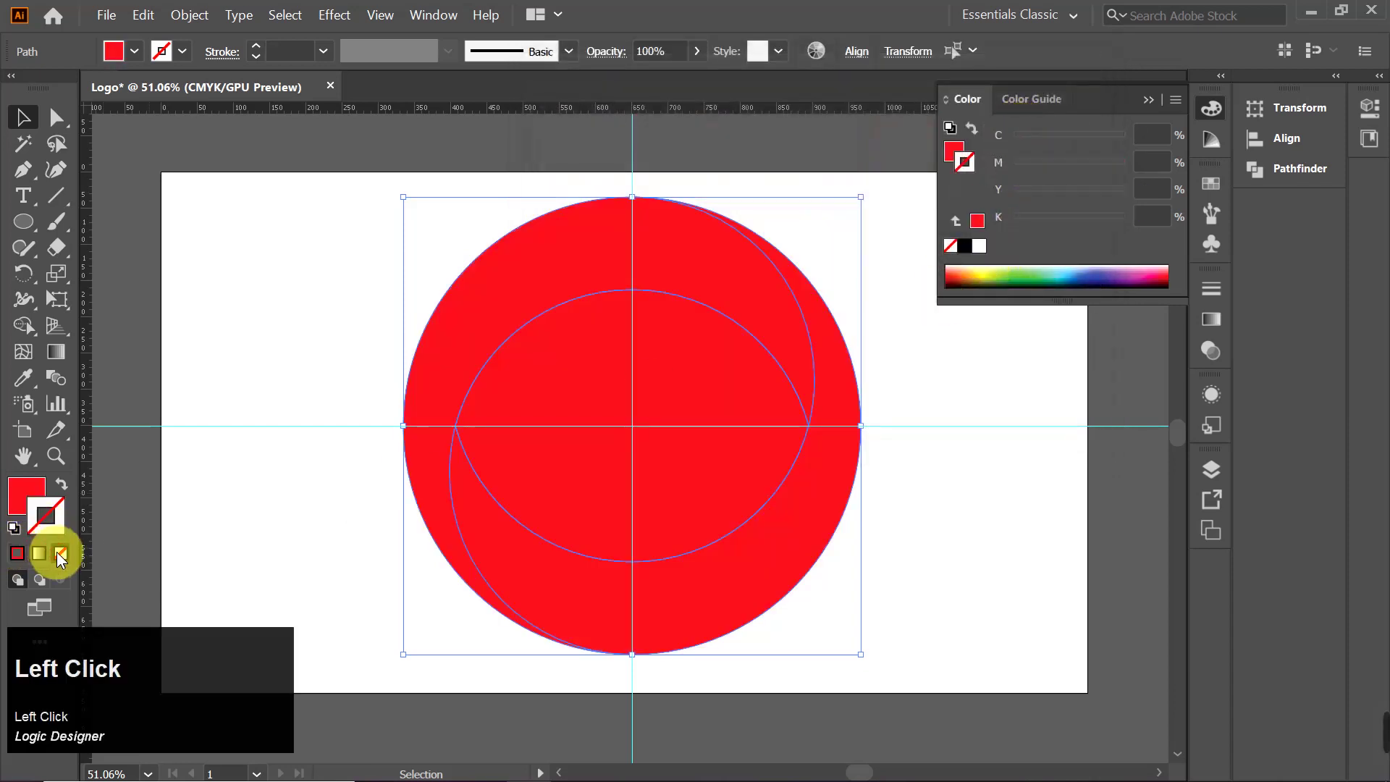
# - Restore the default white fill and black stroke on the shapes and delete the central lens area with Shape Builder
pyautogui.click(14, 527)
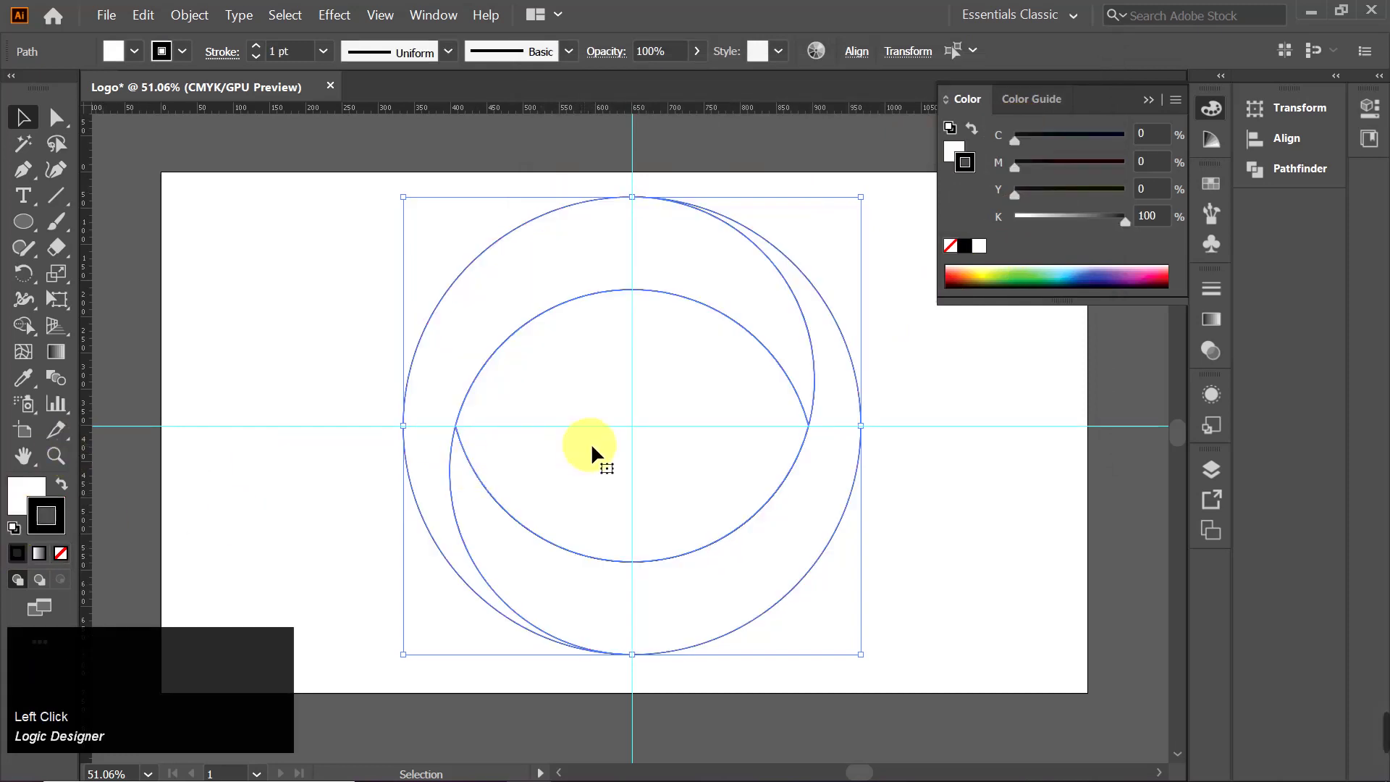
pyautogui.click(23, 114)
pyautogui.moveTo(304, 210); pyautogui.dragTo(832, 637)
pyautogui.click(23, 325)
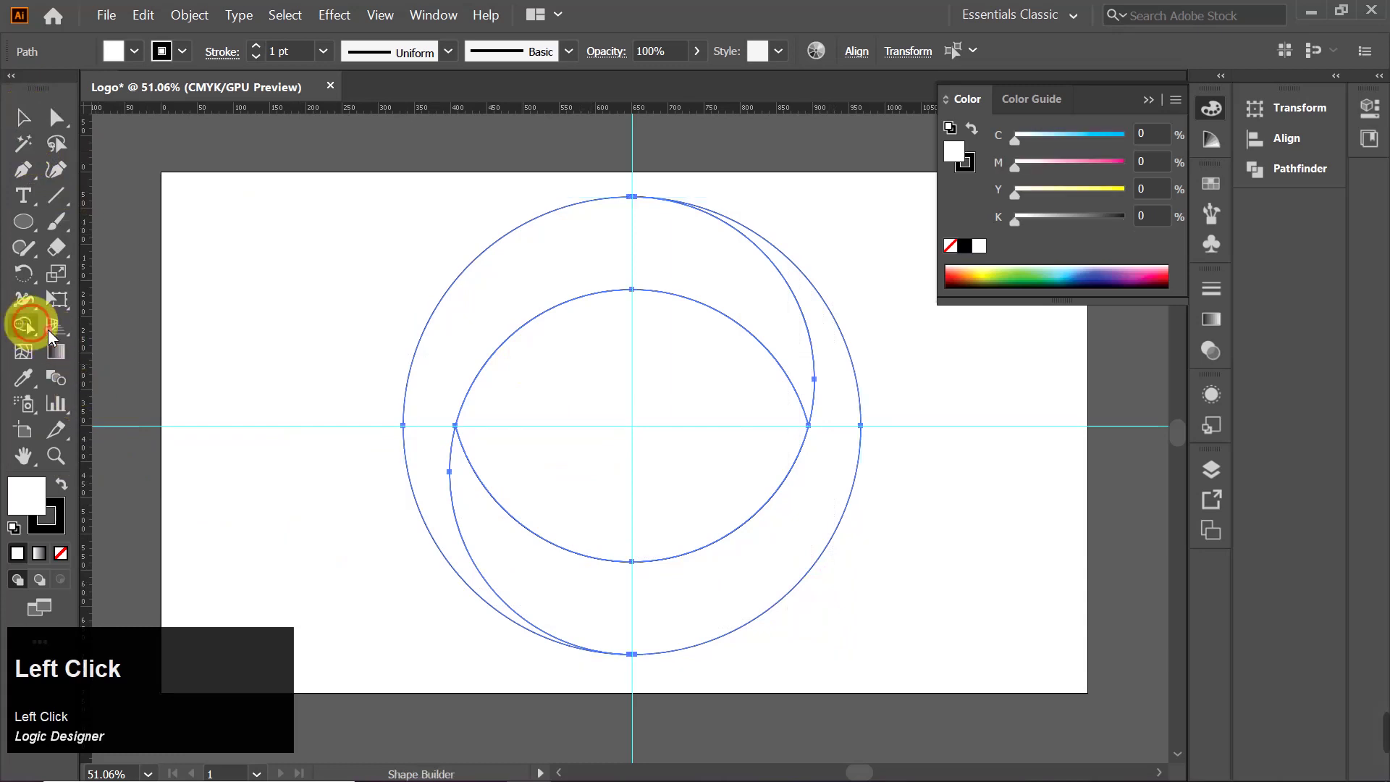
pyautogui.moveTo(698, 428)
pyautogui.mouseDown()
pyautogui.moveTo(644, 424)
pyautogui.moveTo(683, 424)
pyautogui.mouseUp()
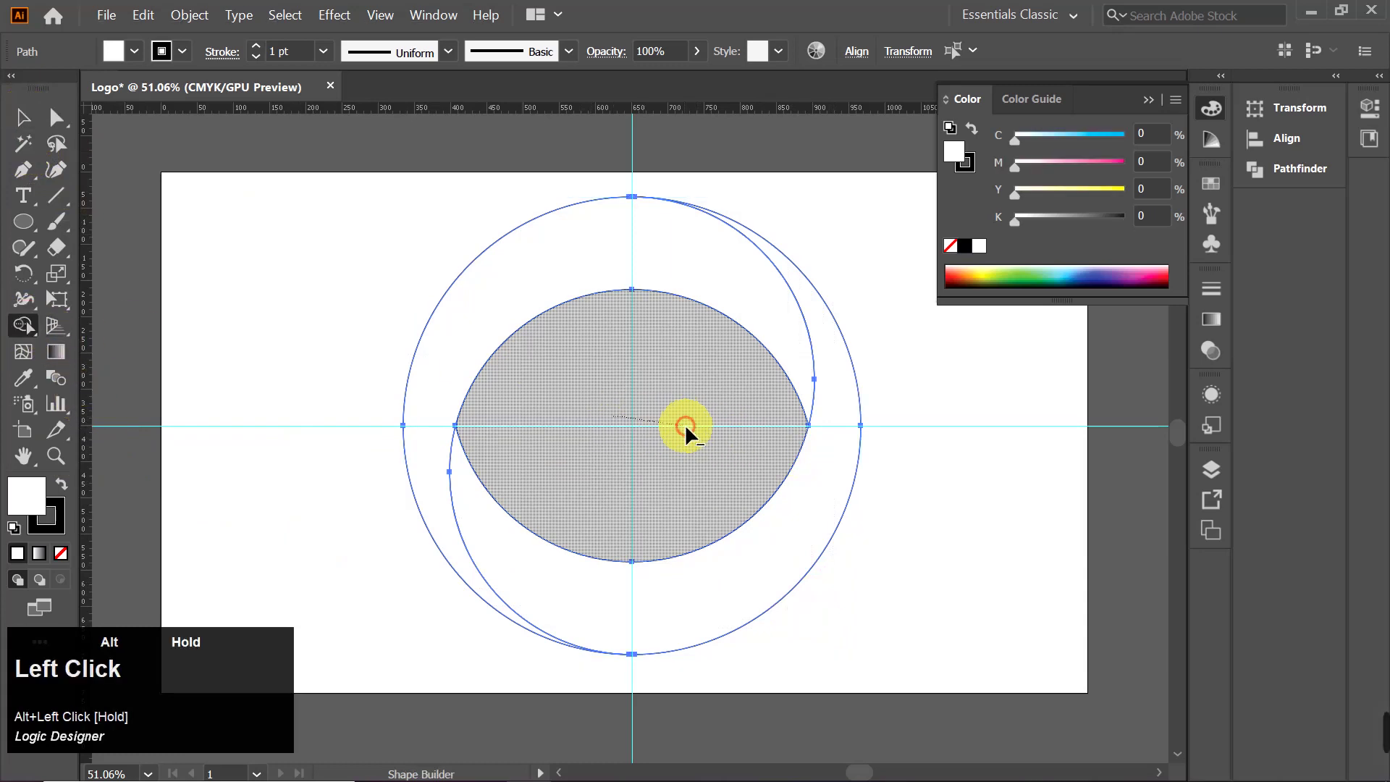
pyautogui.moveTo(587, 409); pyautogui.dragTo(672, 436)
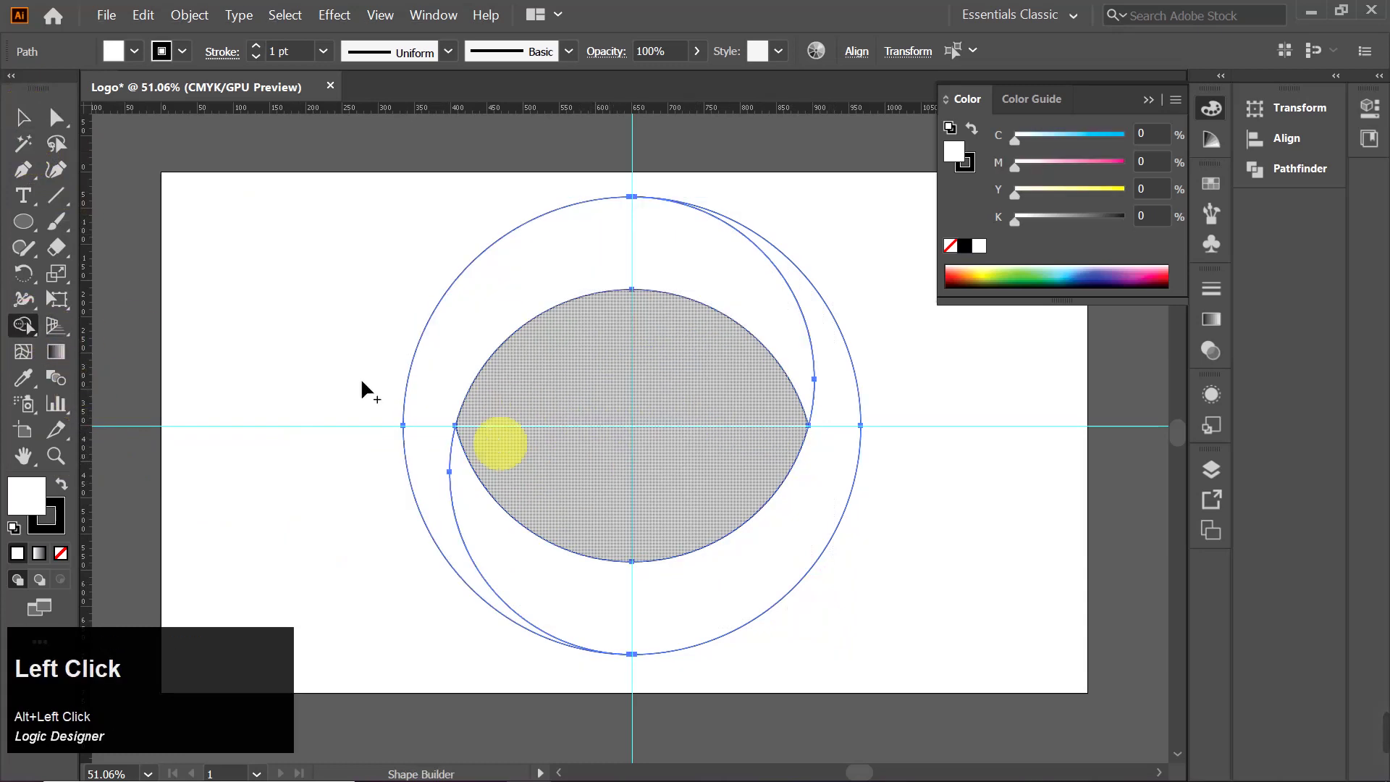
# - Fill the upper-left crescent with purple, C 50.65, M 86.56, Y 0, K 0, using Shape Builder
pyautogui.doubleClick(38, 493)
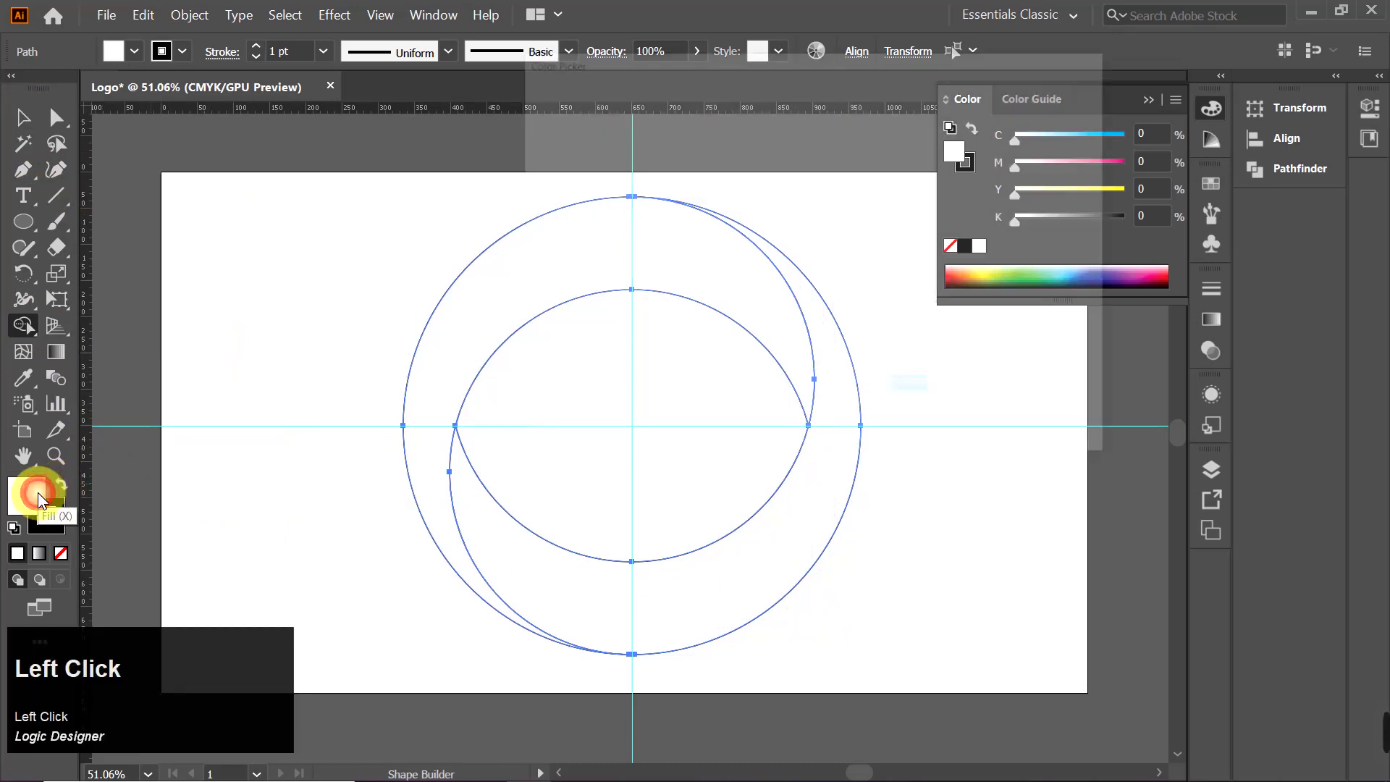
pyautogui.moveTo(818, 255); pyautogui.dragTo(797, 172)
pyautogui.click(792, 169)
pyautogui.click(1027, 132)
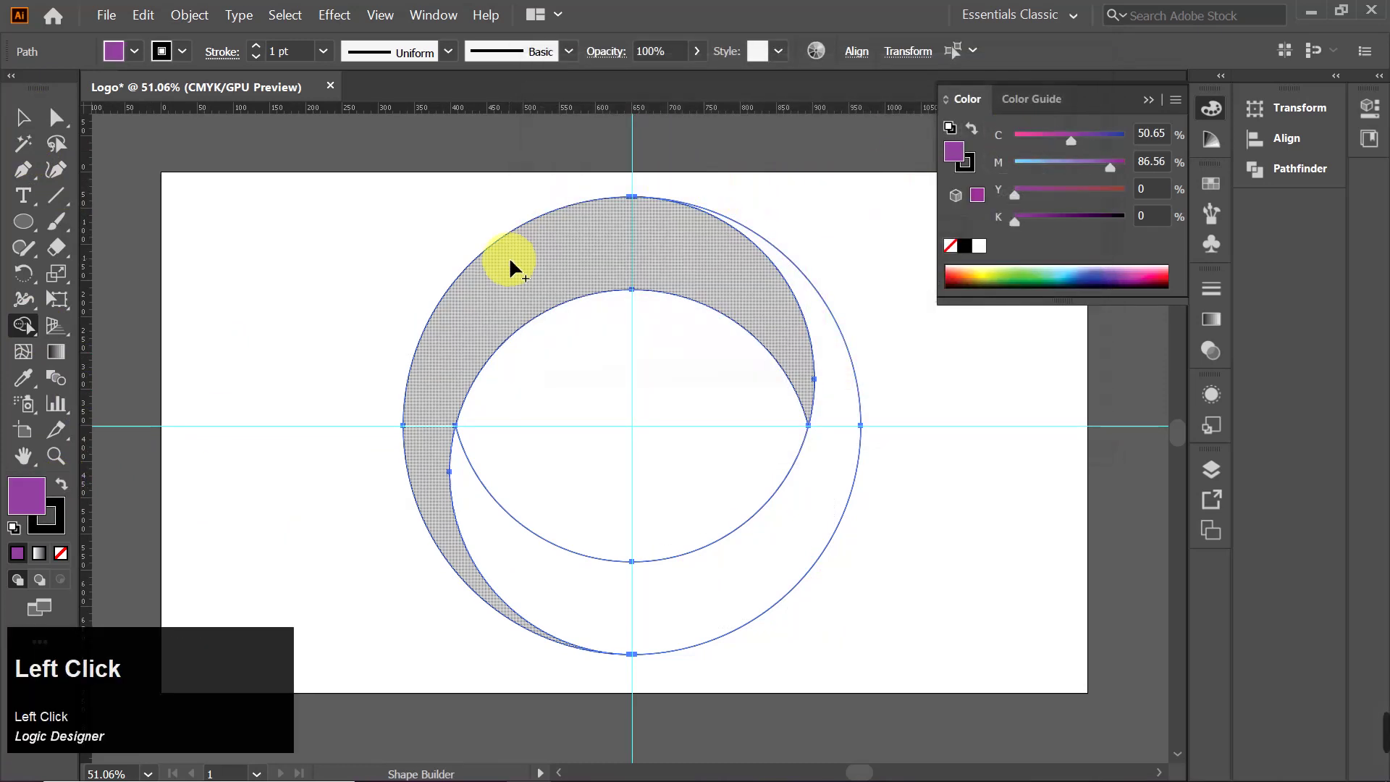
pyautogui.click(510, 257)
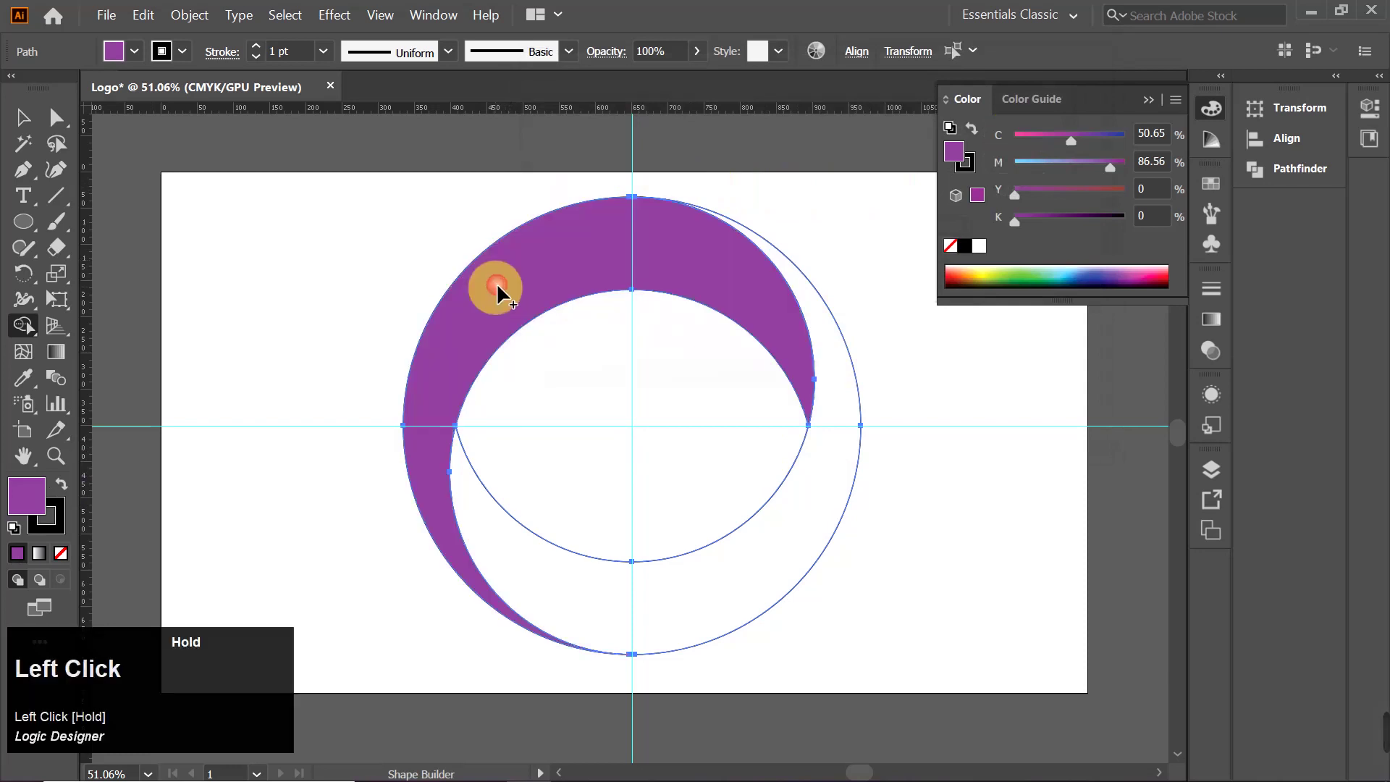
# - Fill the lower-right crescent with dark purple, C 79.53, M 100, Y 31.45, K 40.39, using Shape Builder
pyautogui.click(26, 497)
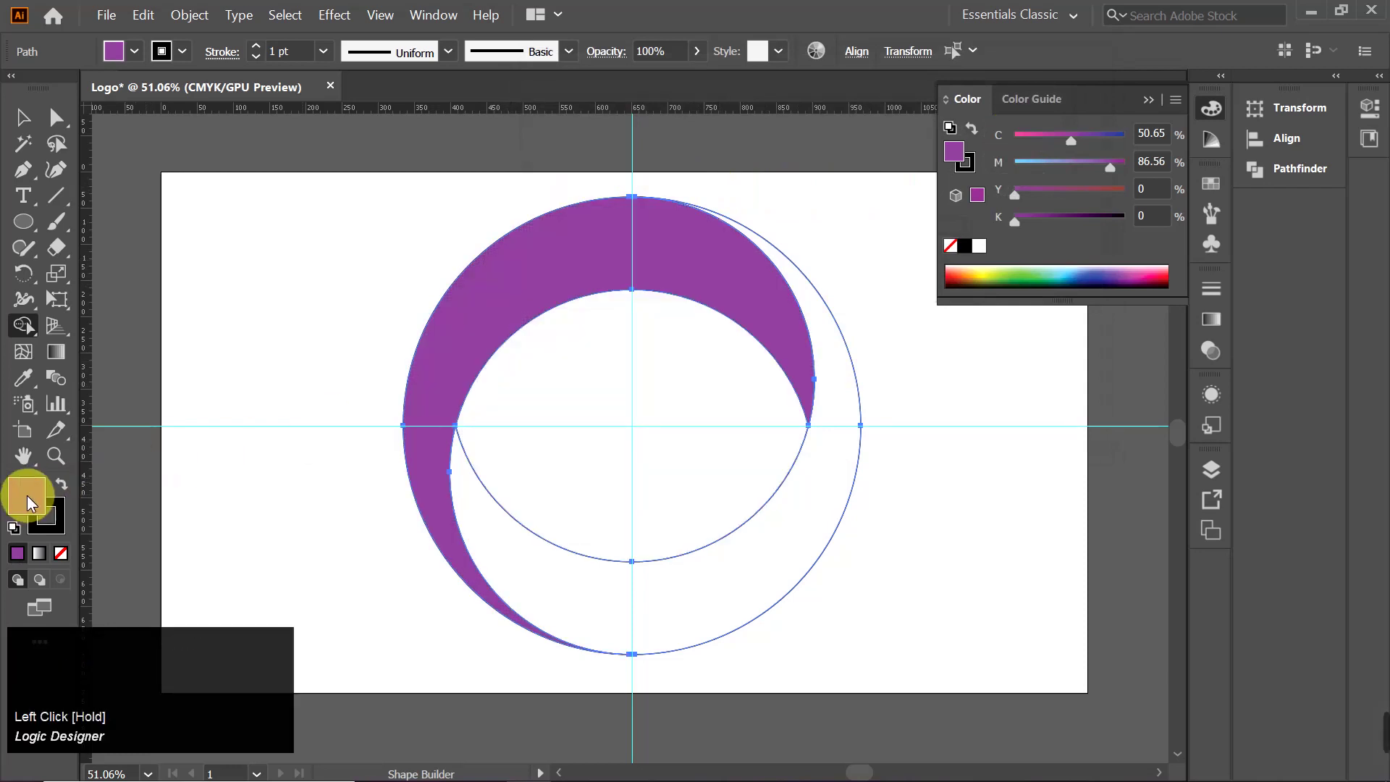
pyautogui.moveTo(805, 283); pyautogui.dragTo(781, 312)
pyautogui.click(999, 137)
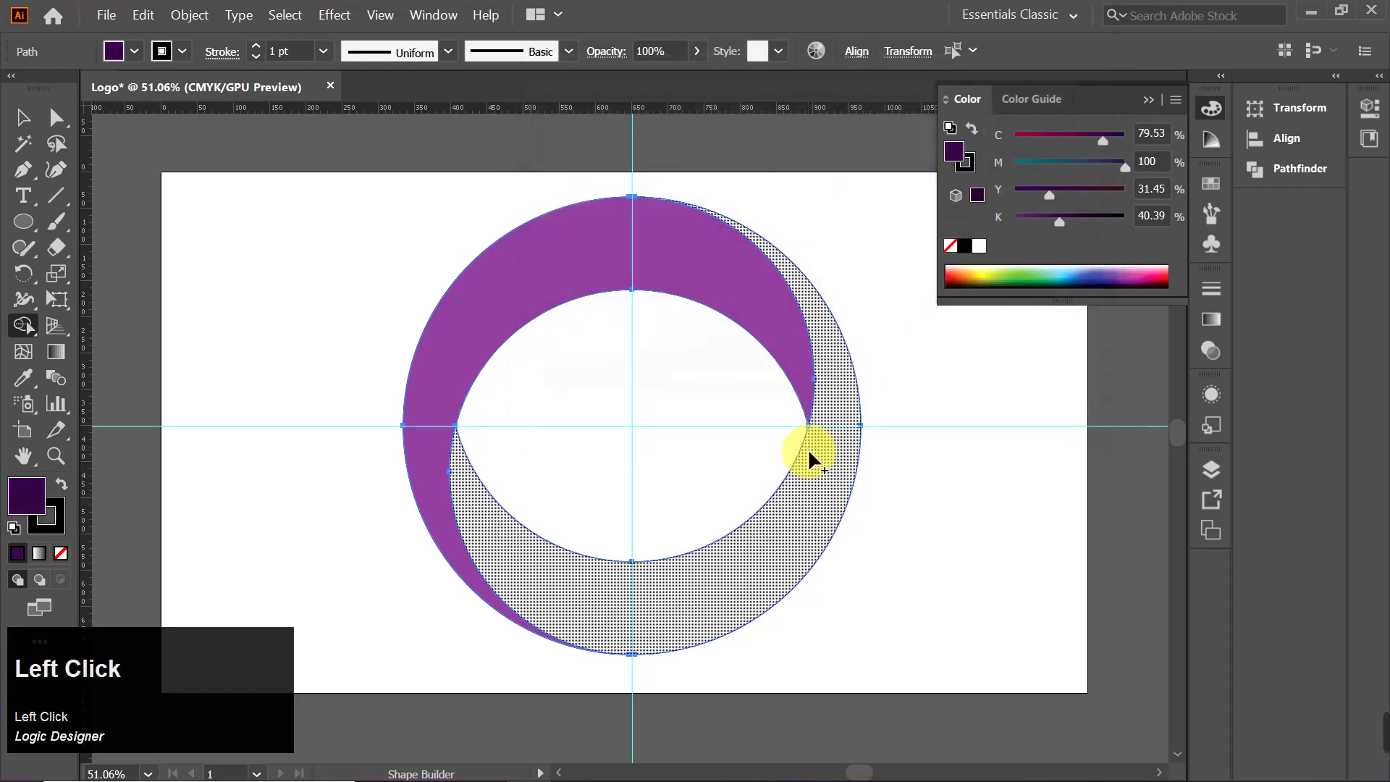
pyautogui.click(809, 455)
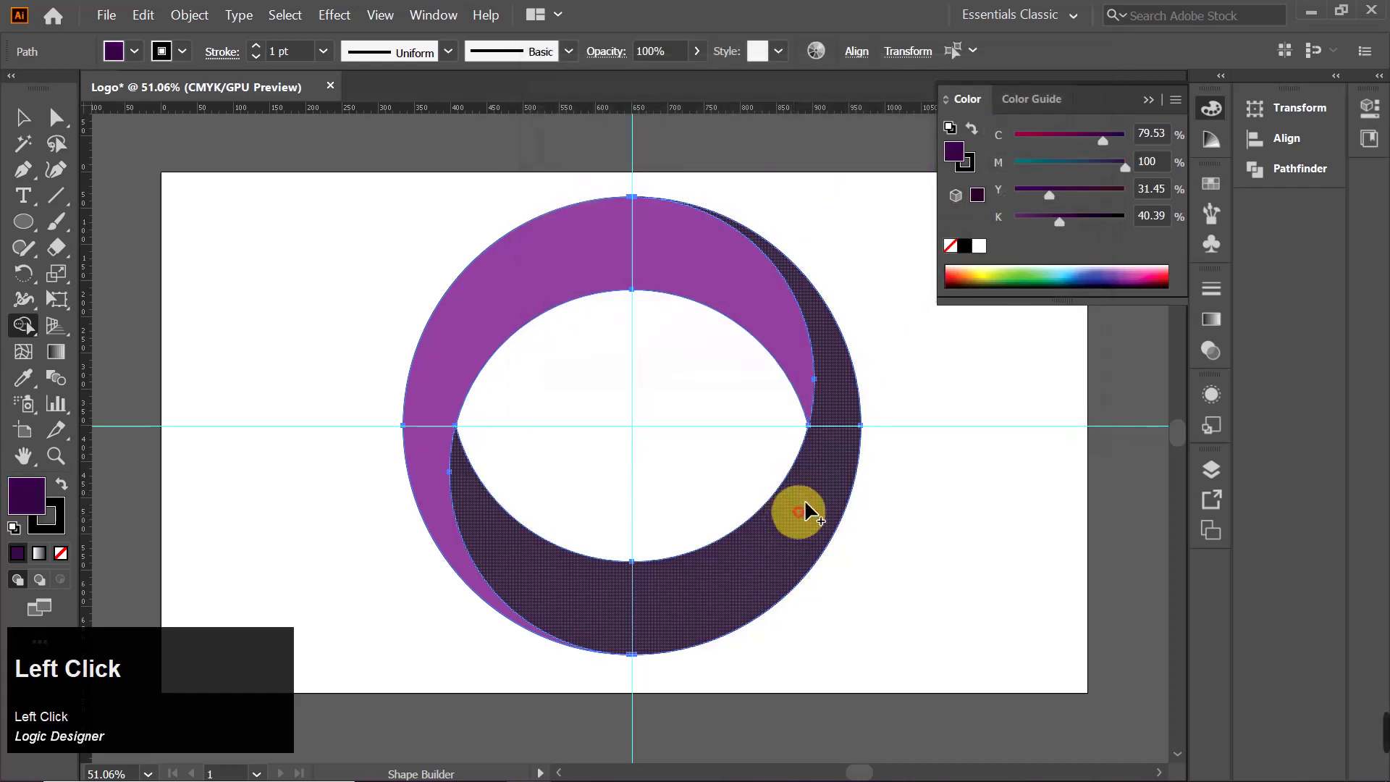
# - Select both purple crescents and move the whole ring slightly down and to the left on the artboard
pyautogui.click(22, 117)
pyautogui.click(530, 420)
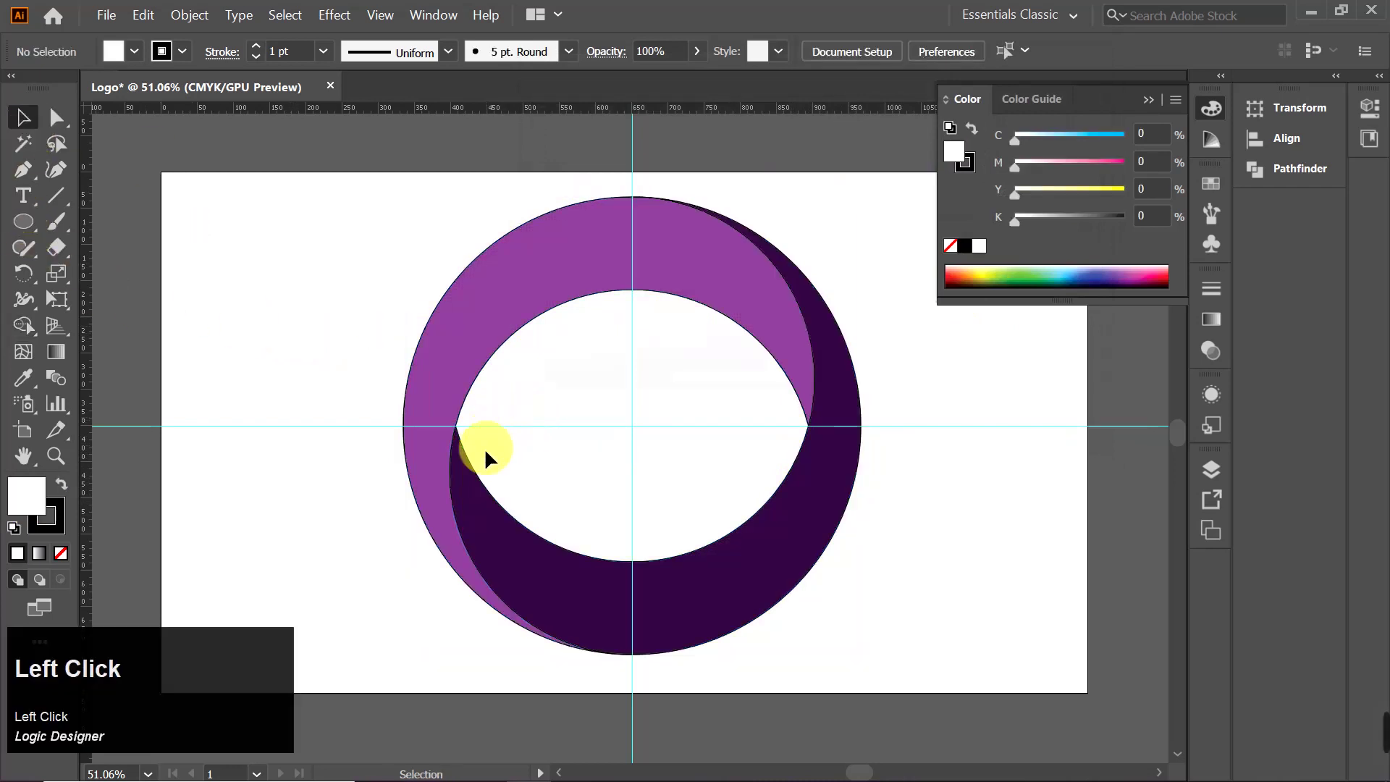
pyautogui.moveTo(505, 293); pyautogui.dragTo(715, 307)
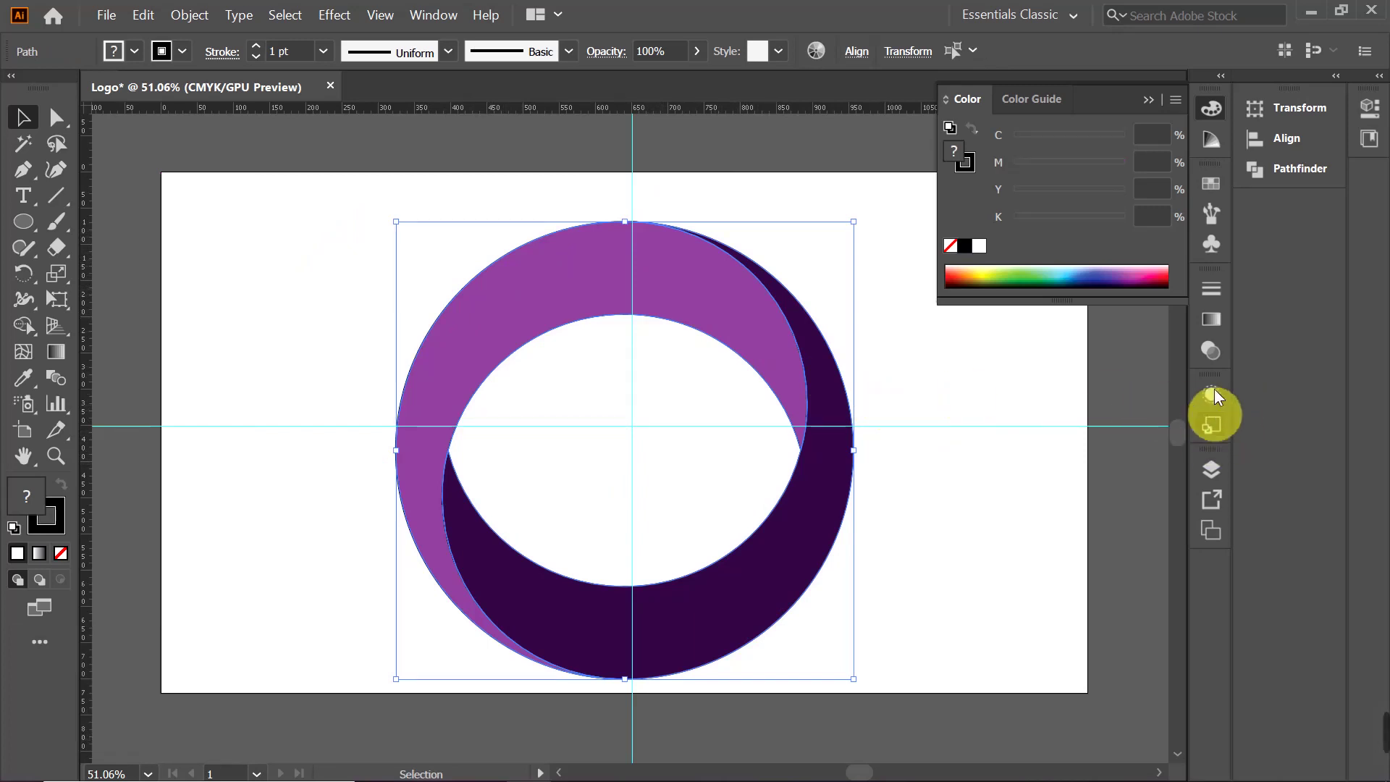
# - Fill both crescents of the ring with the white-to-black linear gradient
pyautogui.click(1209, 329)
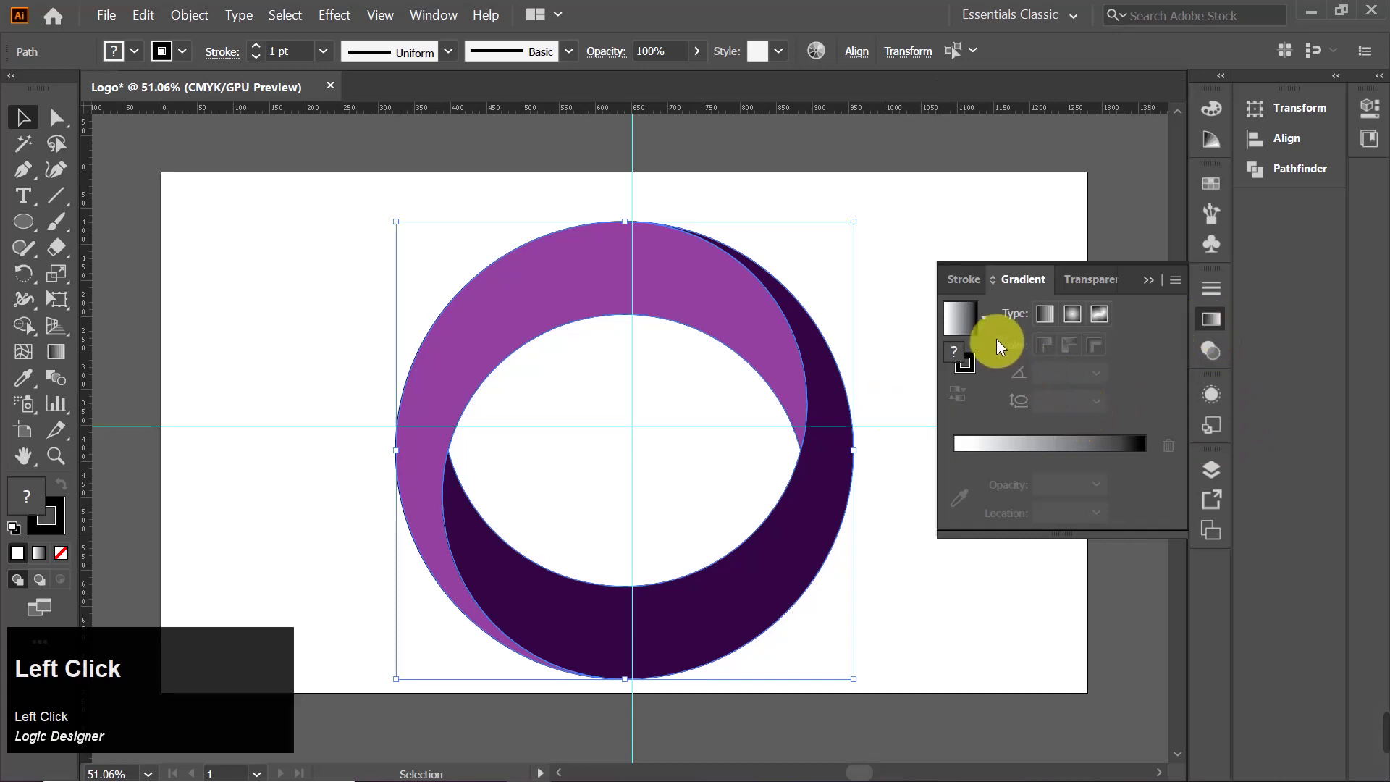
pyautogui.click(1071, 441)
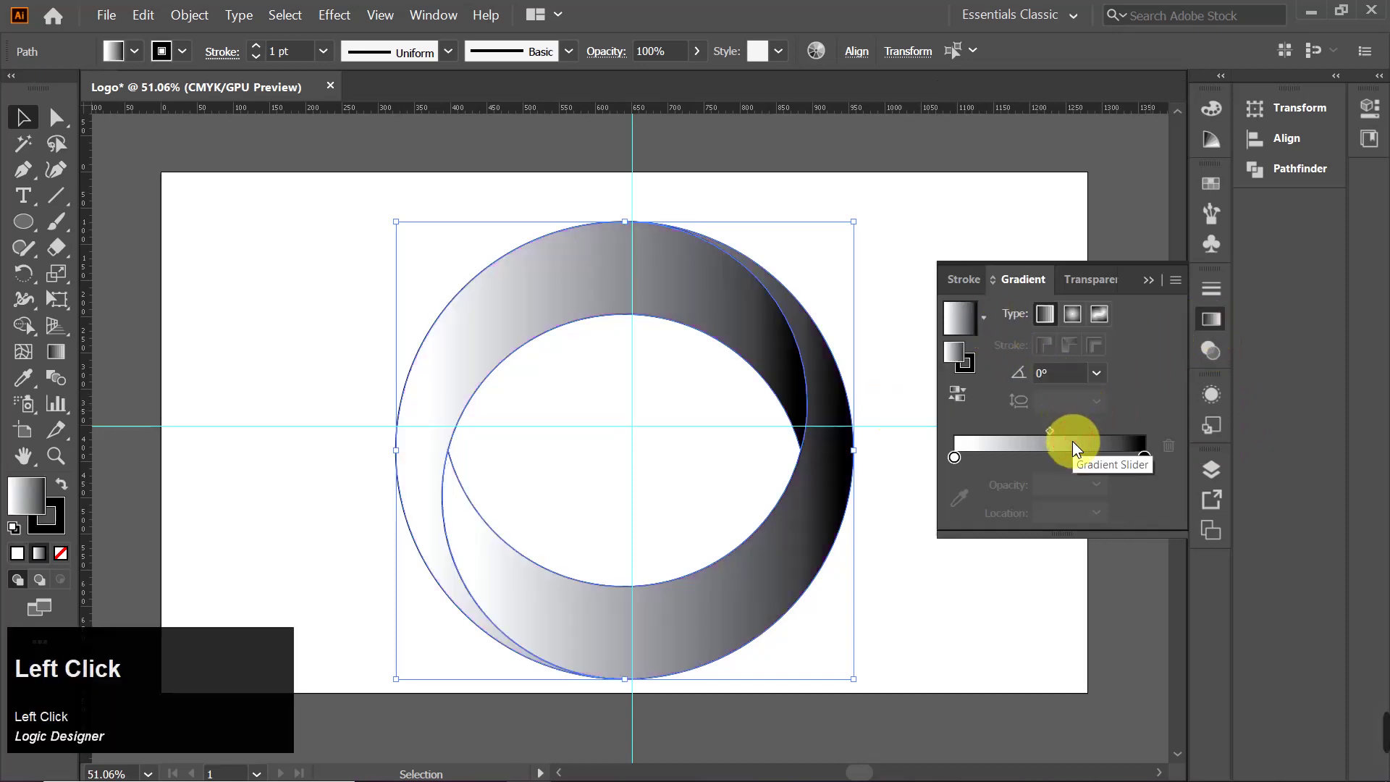
pyautogui.click(901, 245)
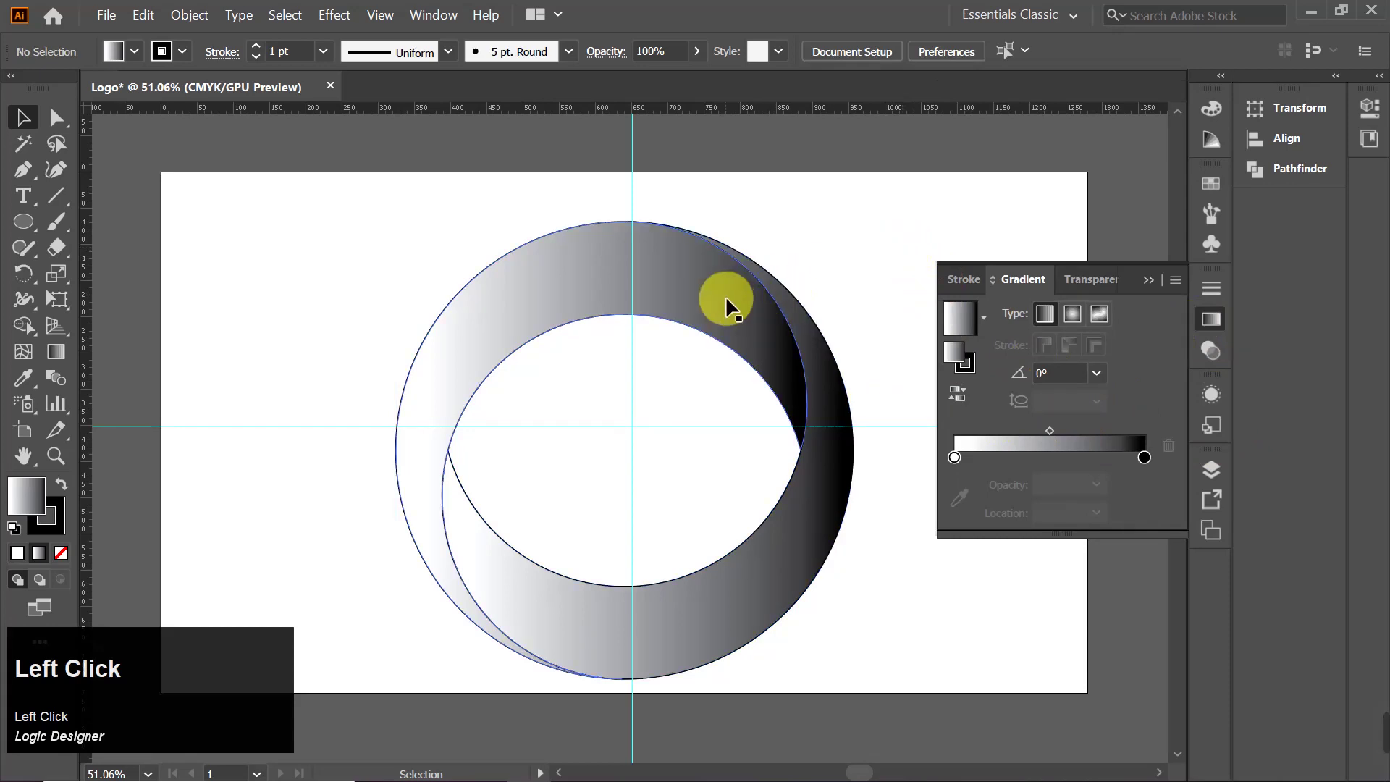
# - Select both gradient crescents and remove their black stroke
pyautogui.moveTo(398, 228); pyautogui.dragTo(857, 553)
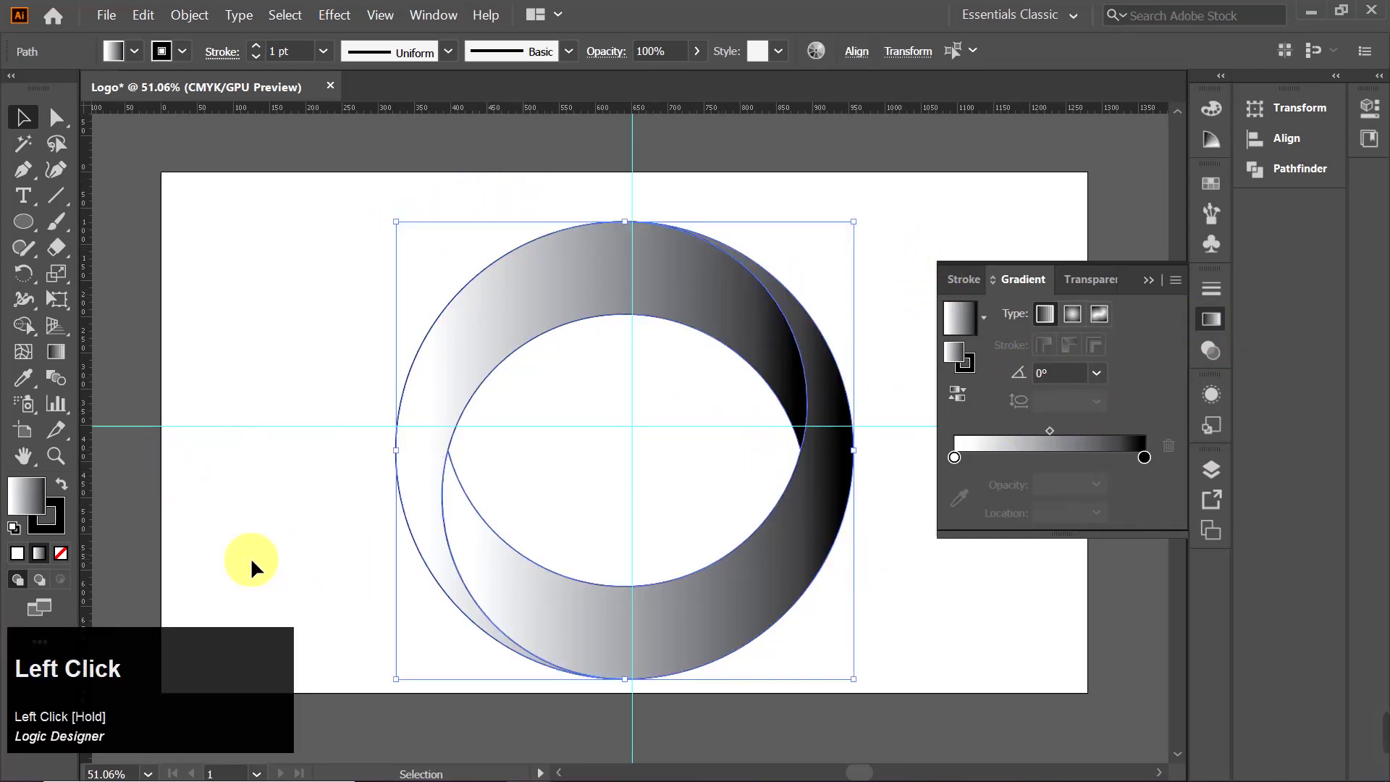
pyautogui.click(42, 532)
pyautogui.click(60, 553)
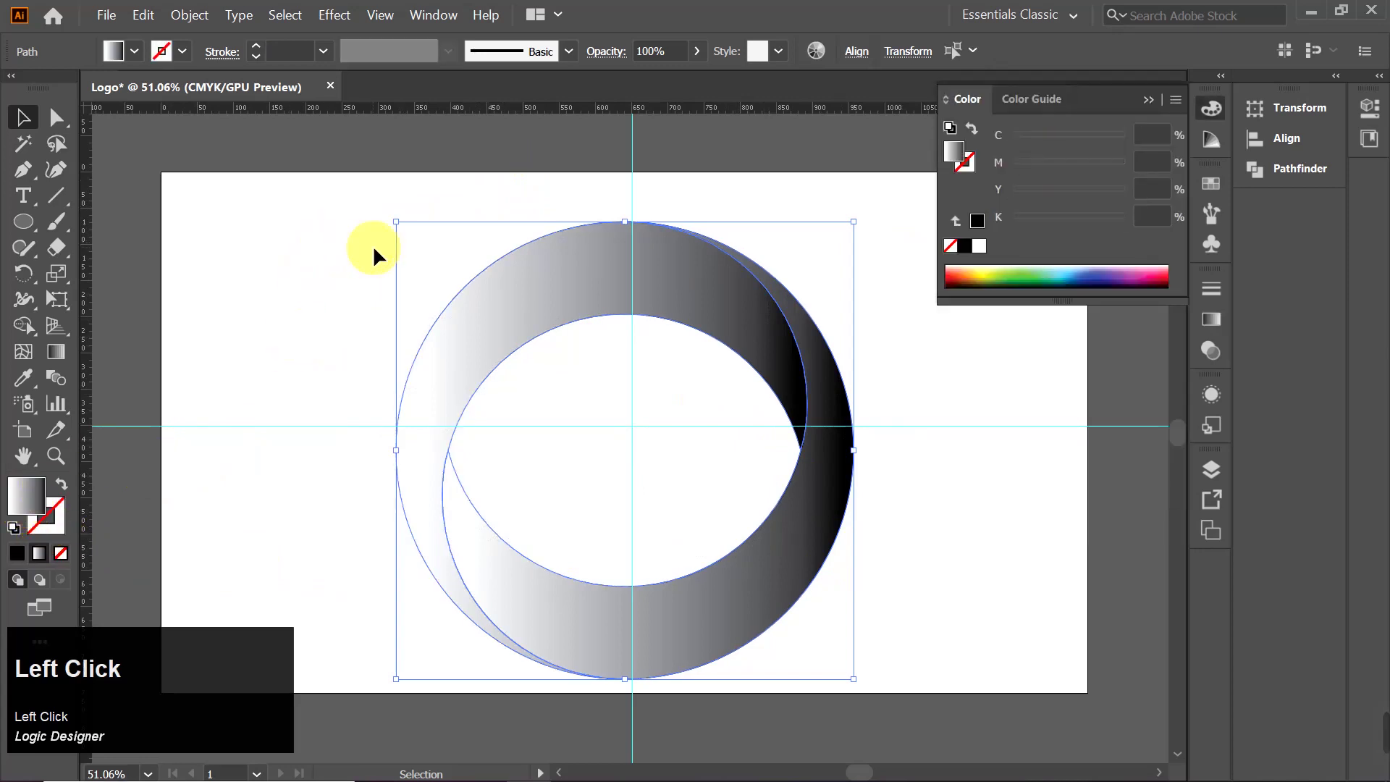
pyautogui.click(851, 368)
# - Keep the upper-left crescent's gradient linear after trying radial, and recolour its black end stop with the dark navy swatch
pyautogui.click(735, 319)
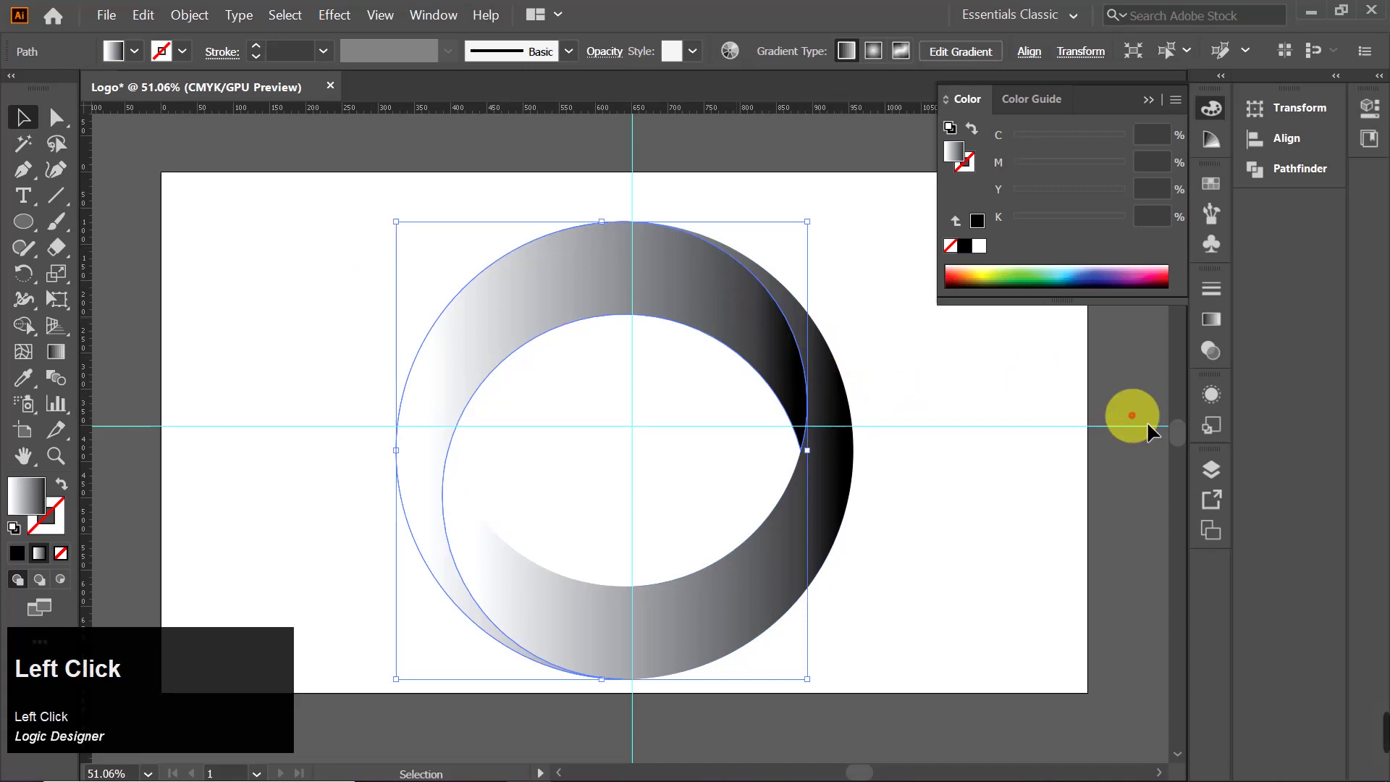
pyautogui.click(1207, 321)
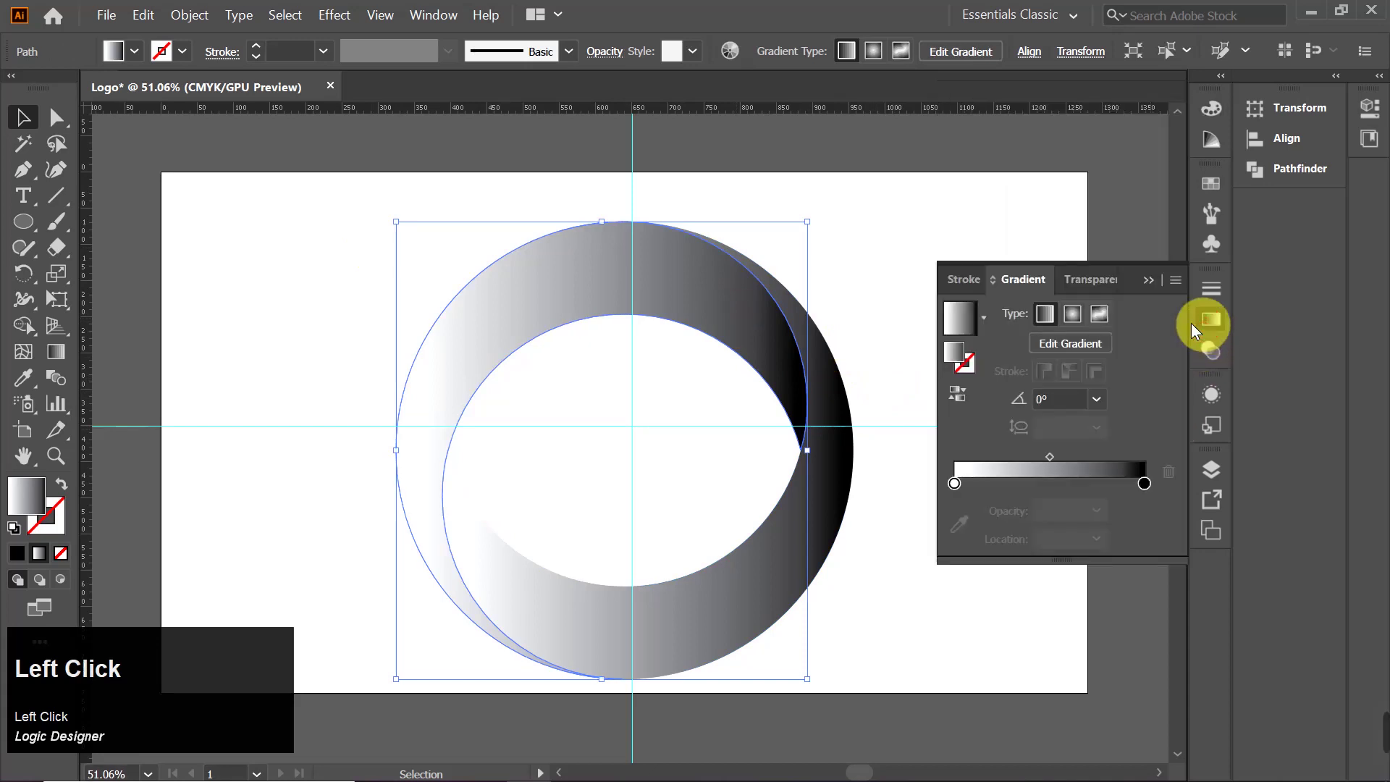
pyautogui.click(1072, 313)
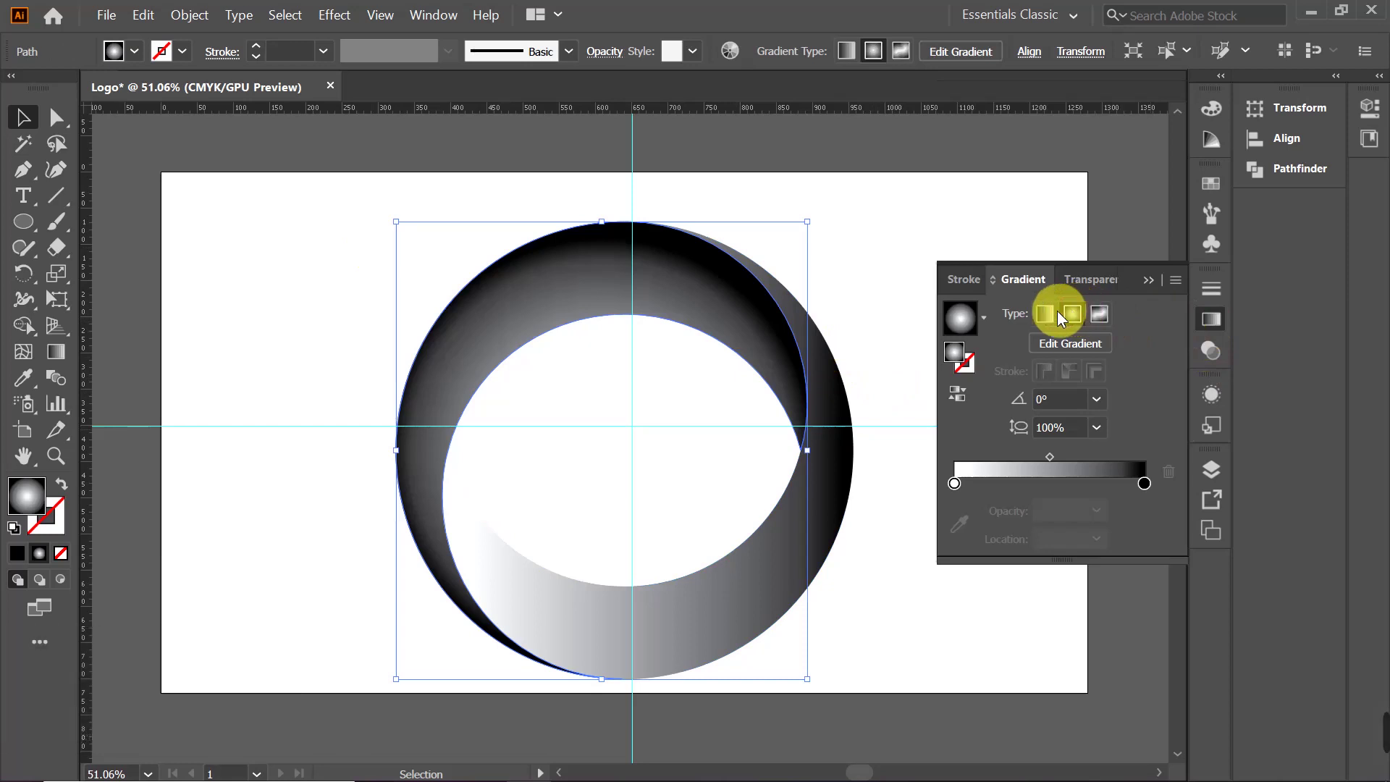
pyautogui.click(1048, 313)
pyautogui.doubleClick(1143, 482)
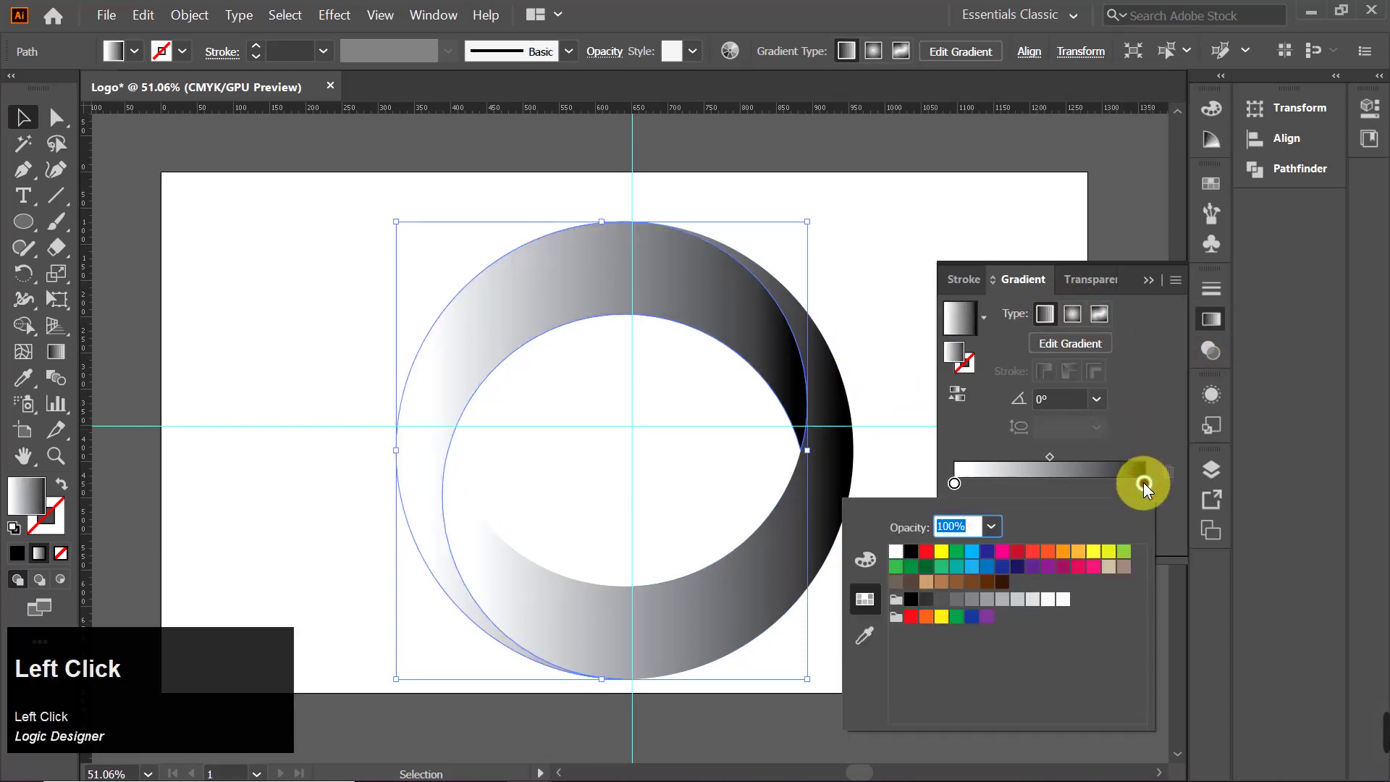
pyautogui.click(1017, 566)
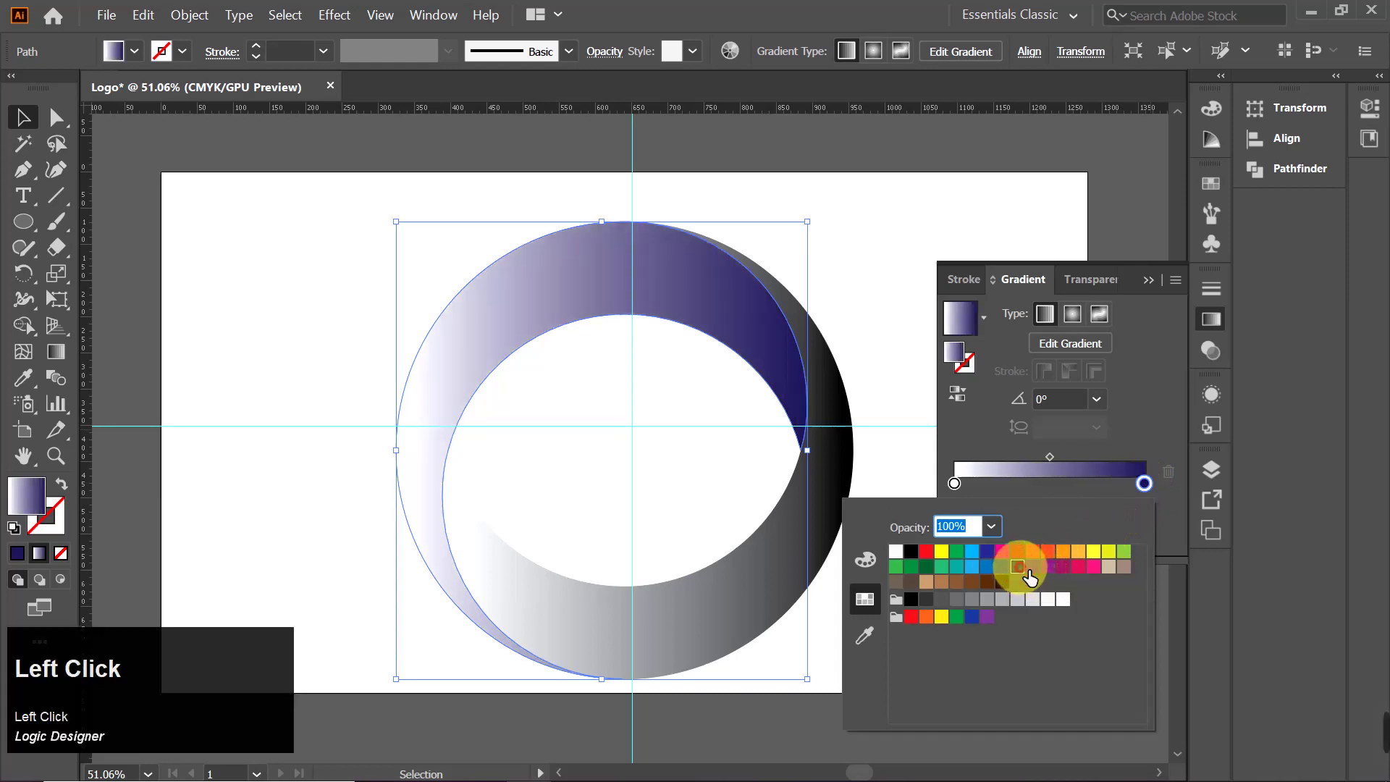
pyautogui.click(1054, 489)
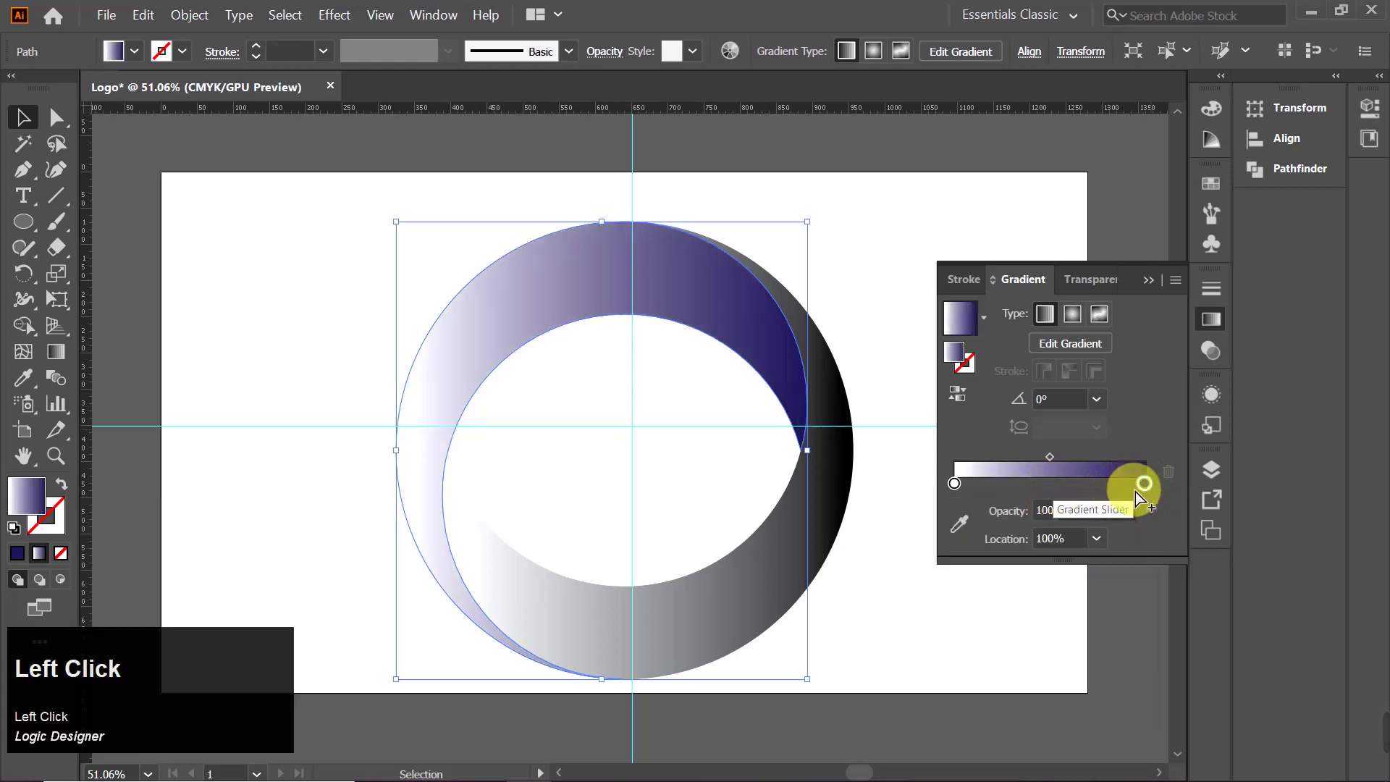
# - Drag a copy of the navy stop to about 58.7% and colour it blue, C 85, M 50, Y 0, K 0
pyautogui.moveTo(1139, 488); pyautogui.dragTo(1064, 485)
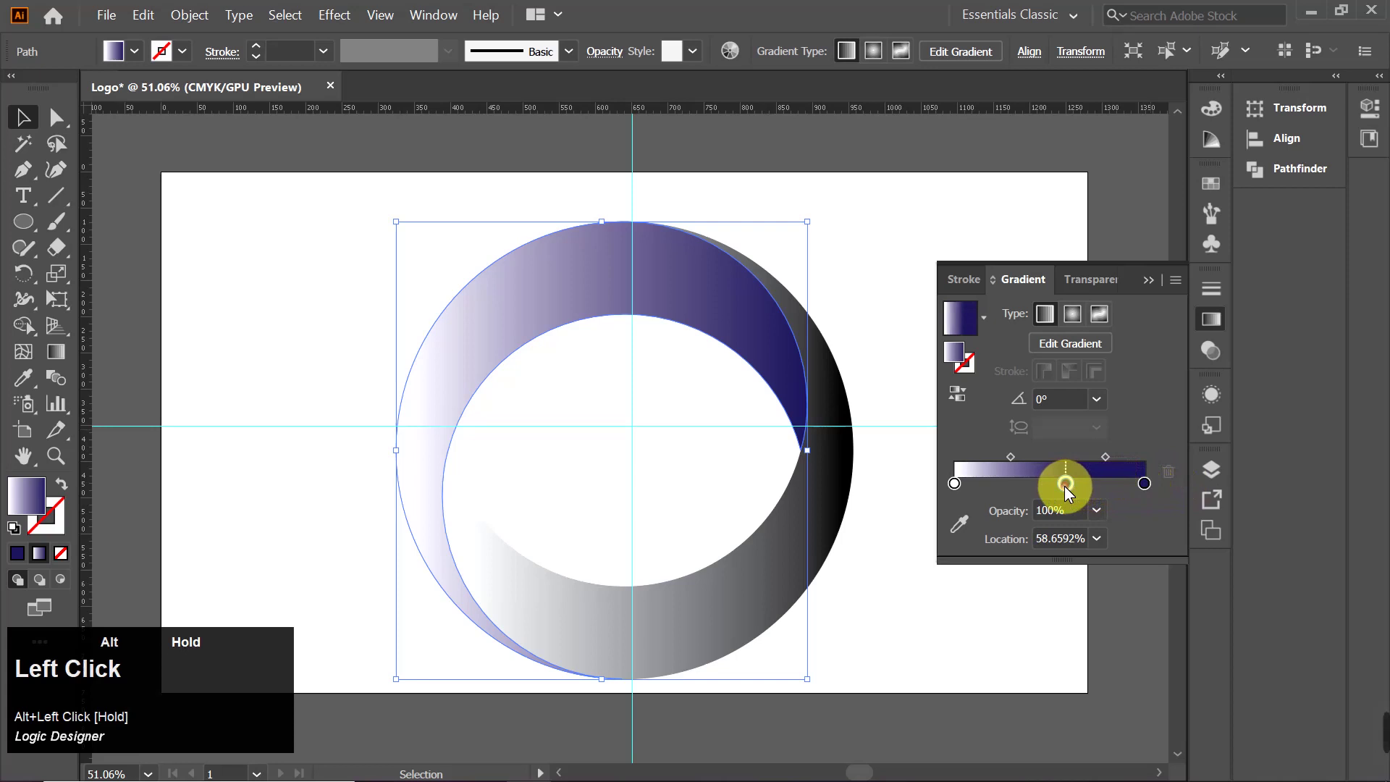
pyautogui.doubleClick(1064, 484)
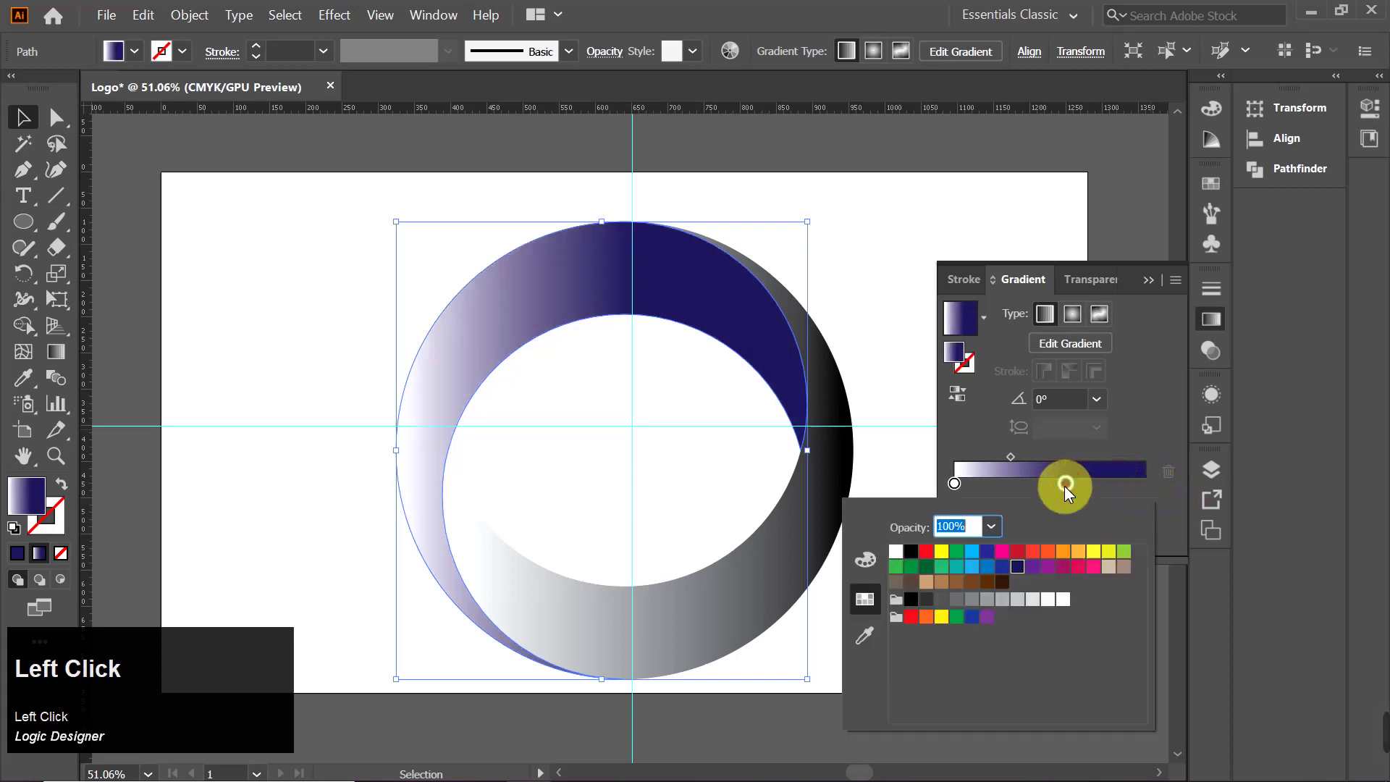
pyautogui.click(988, 565)
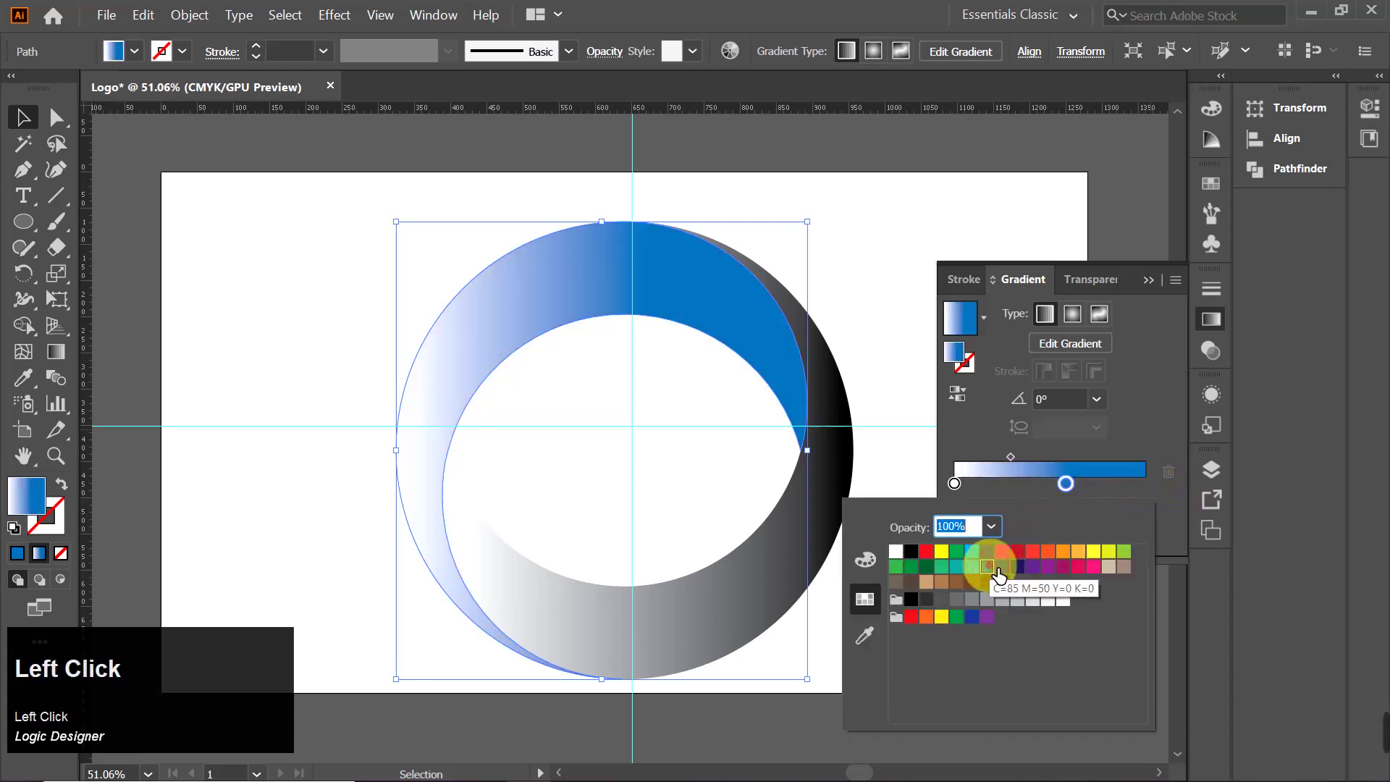
pyautogui.click(1061, 485)
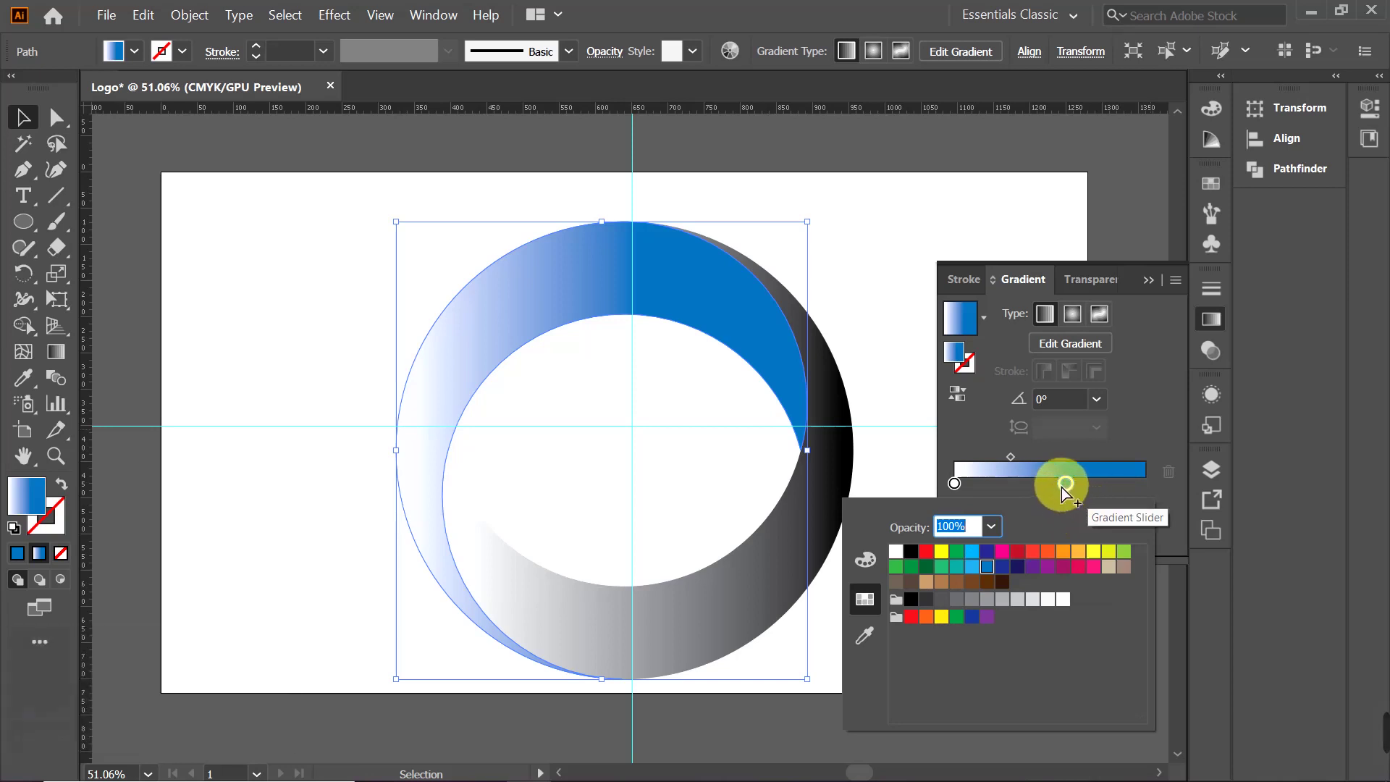
# - Add another stop near the end of the upper-left crescent's gradient and colour it with the dark navy swatch
pyautogui.click(1113, 483)
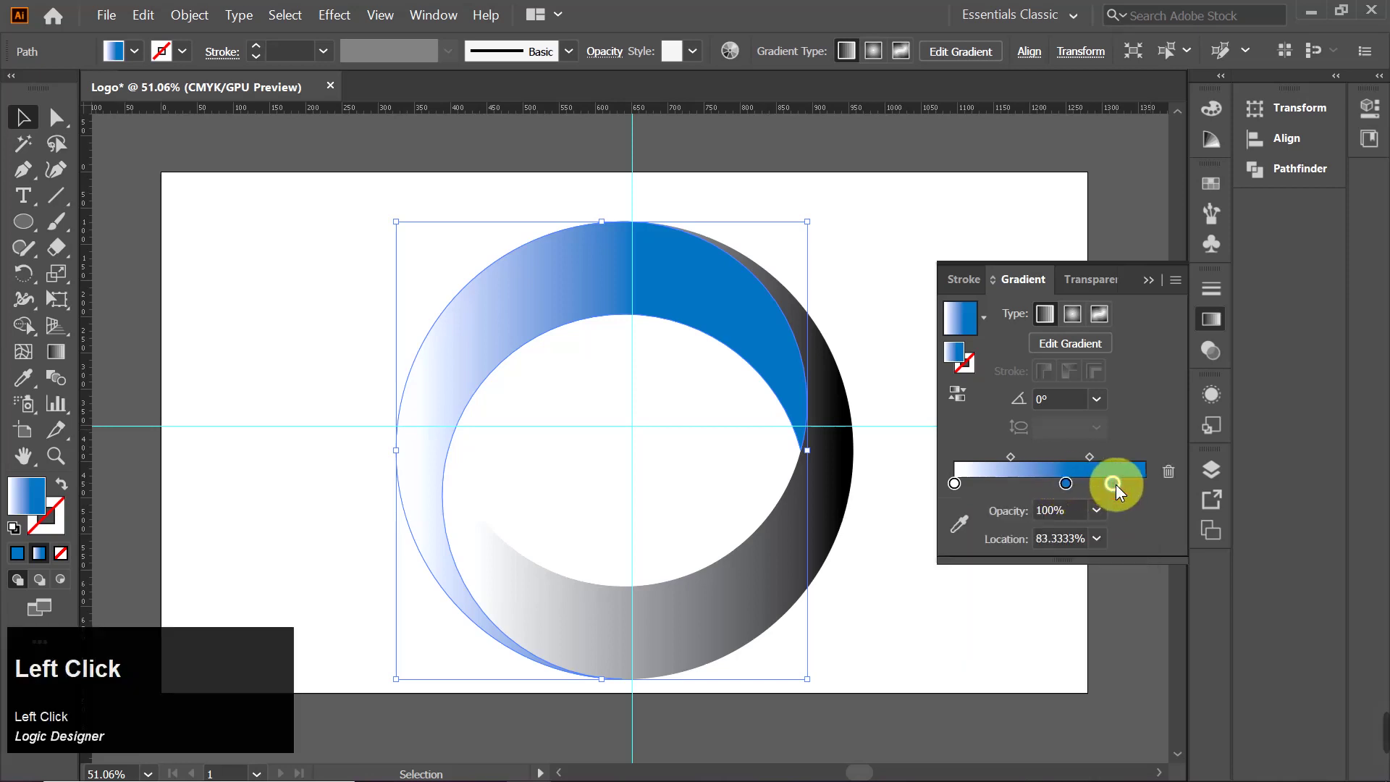
pyautogui.moveTo(1115, 484); pyautogui.dragTo(1139, 485)
pyautogui.doubleClick(1135, 482)
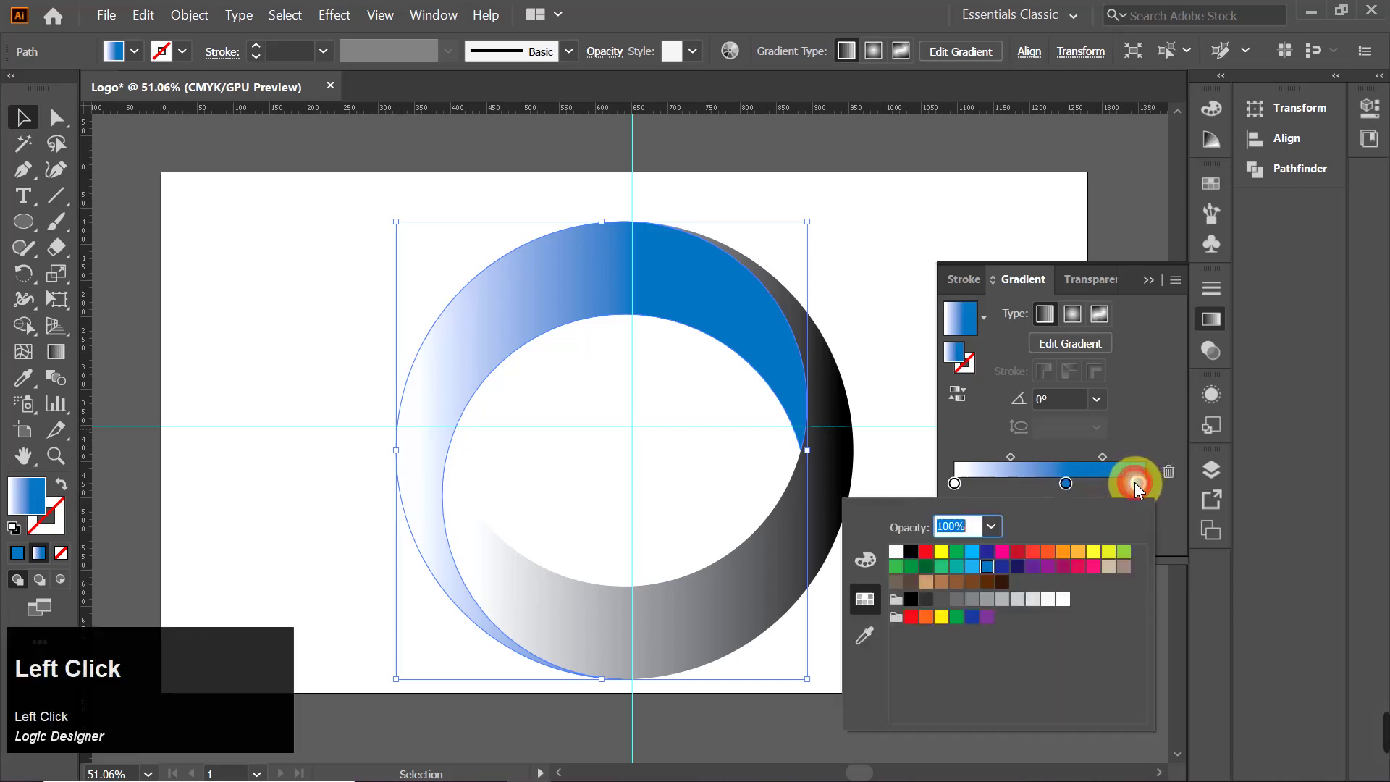
pyautogui.click(1017, 568)
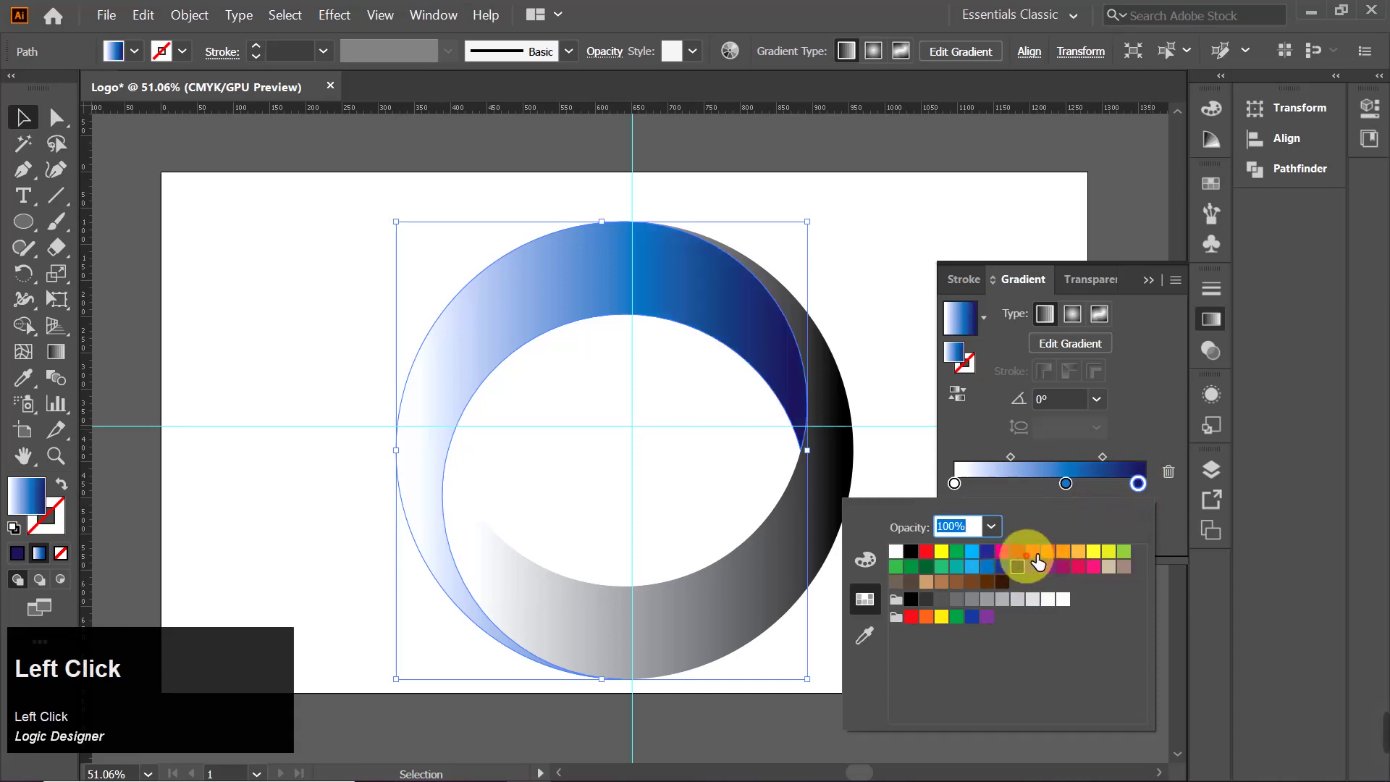
# - Recolour the white start stop of the upper-left crescent's gradient with the magenta-purple swatch
pyautogui.doubleClick(952, 484)
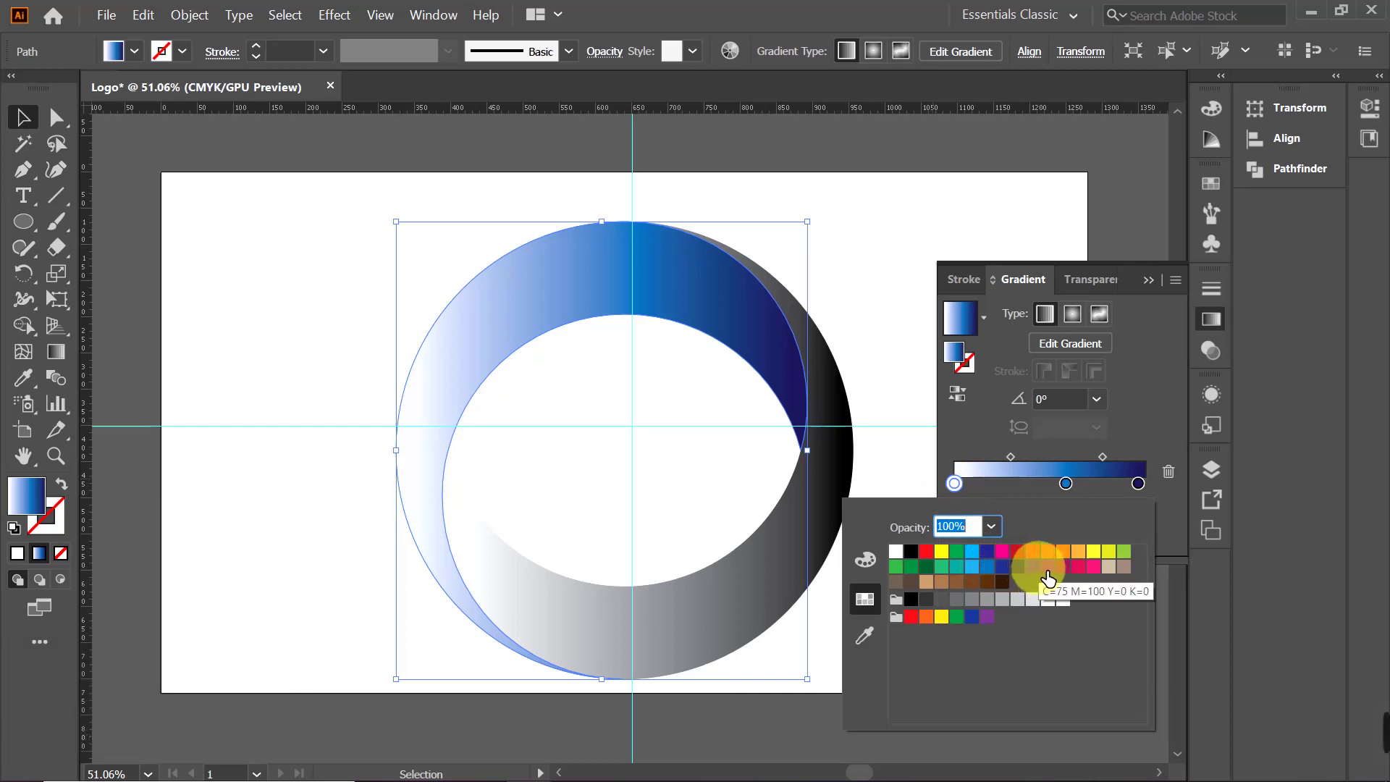
pyautogui.click(1046, 571)
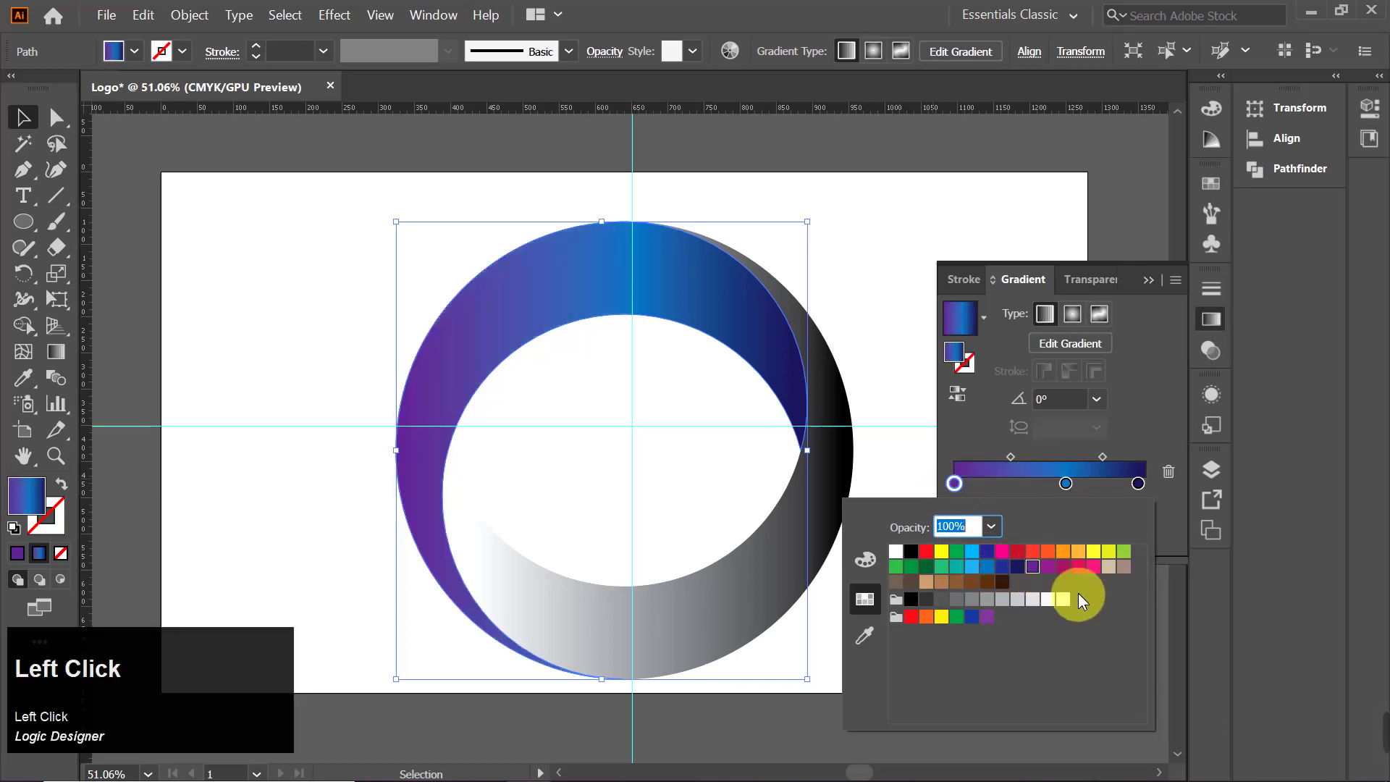
pyautogui.click(1050, 568)
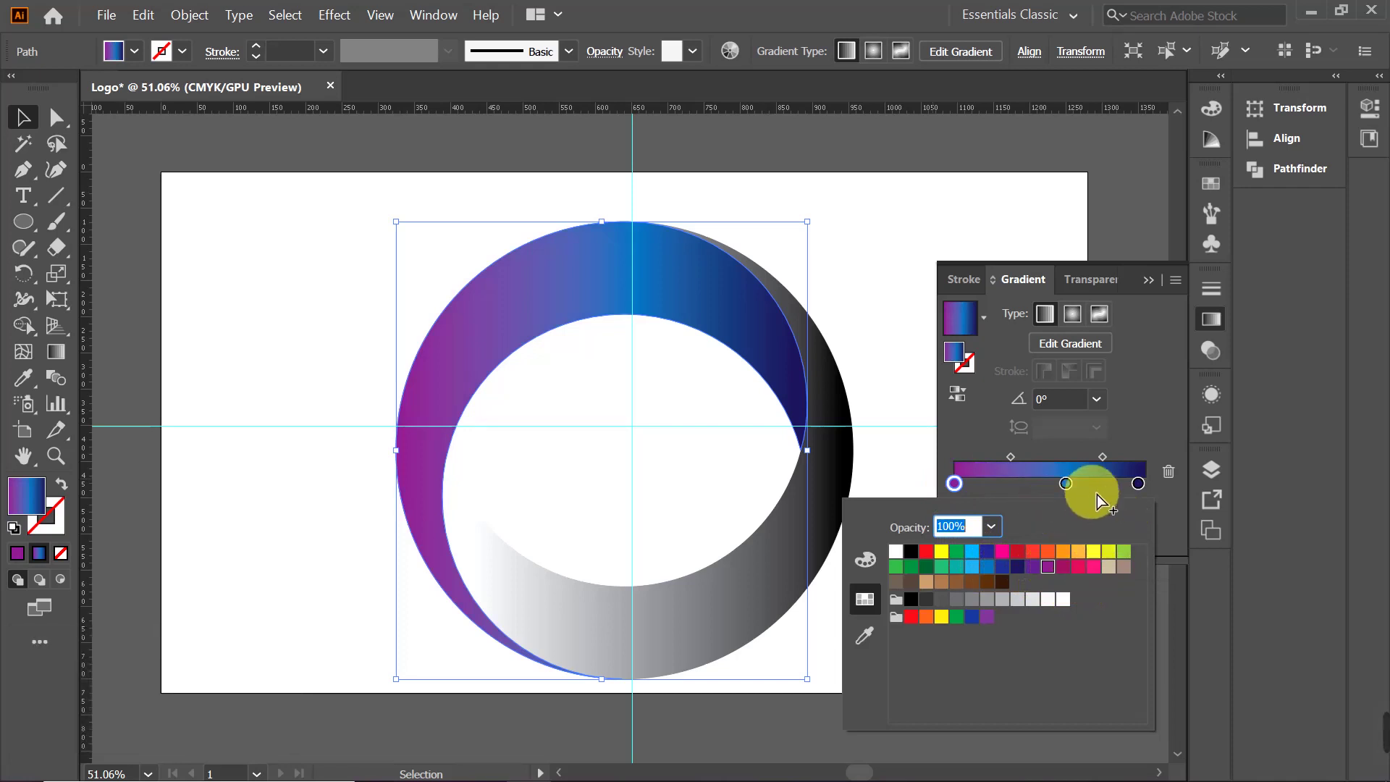
pyautogui.click(1152, 490)
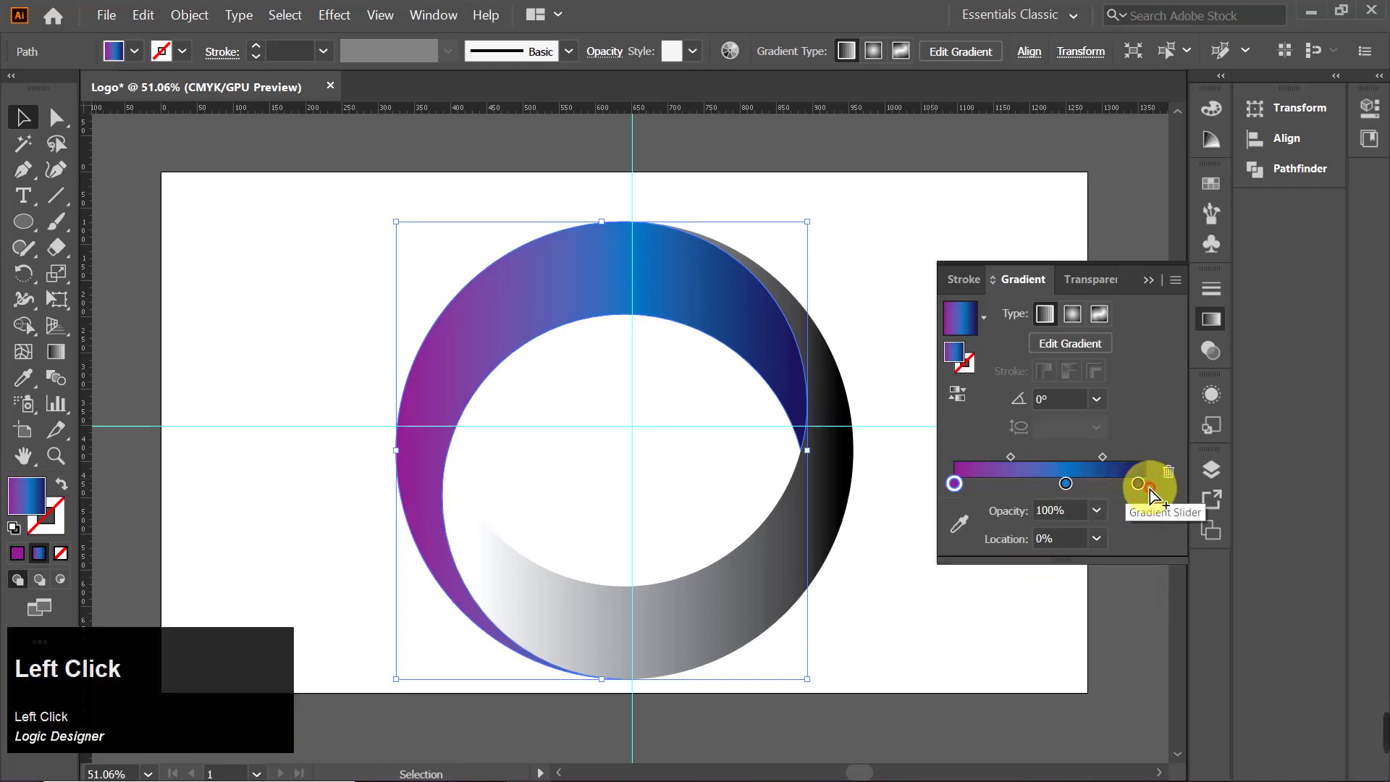
# - Place the navy stop at 100% and the blue stop at about 53.8%, with midpoints at about 25% and 40%
pyautogui.moveTo(1138, 483); pyautogui.dragTo(1150, 479)
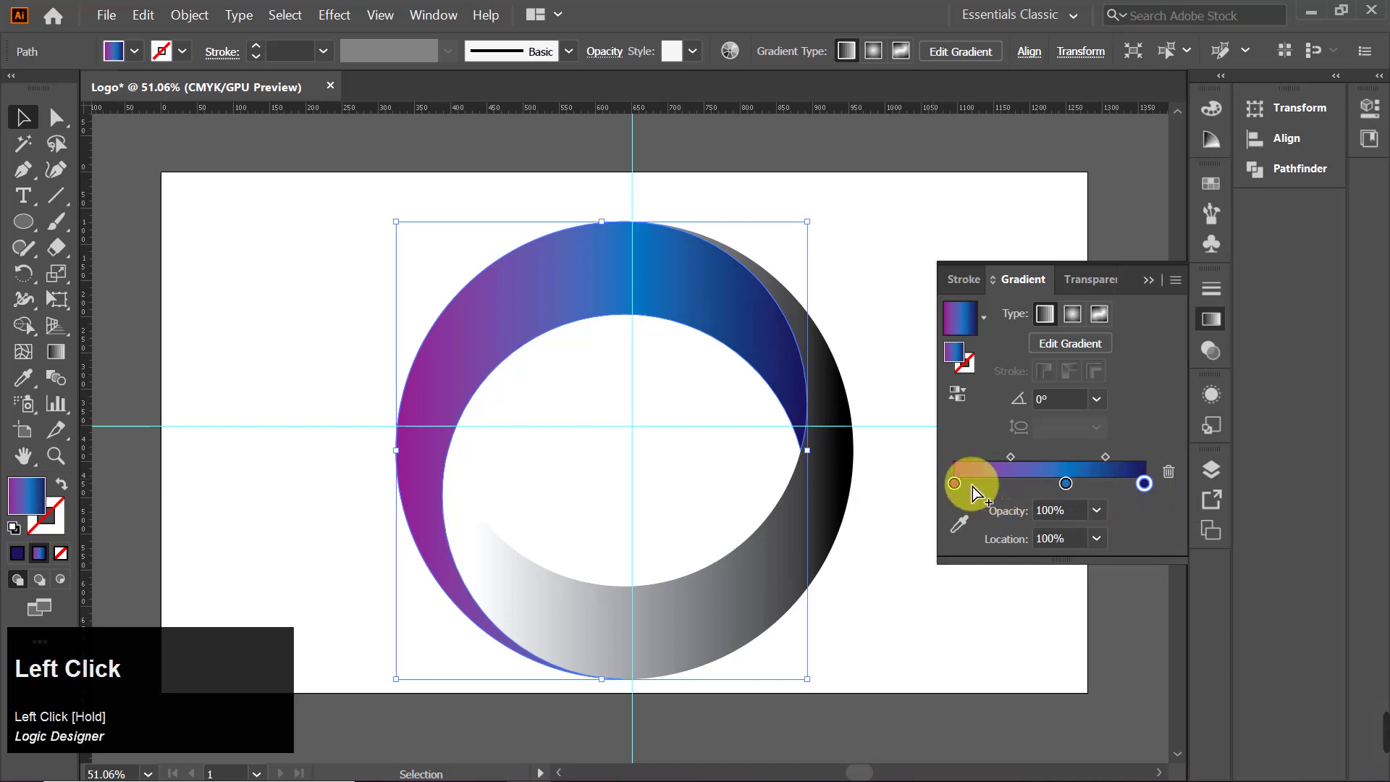
pyautogui.moveTo(1009, 456); pyautogui.dragTo(984, 454)
pyautogui.moveTo(1067, 483); pyautogui.dragTo(1088, 454)
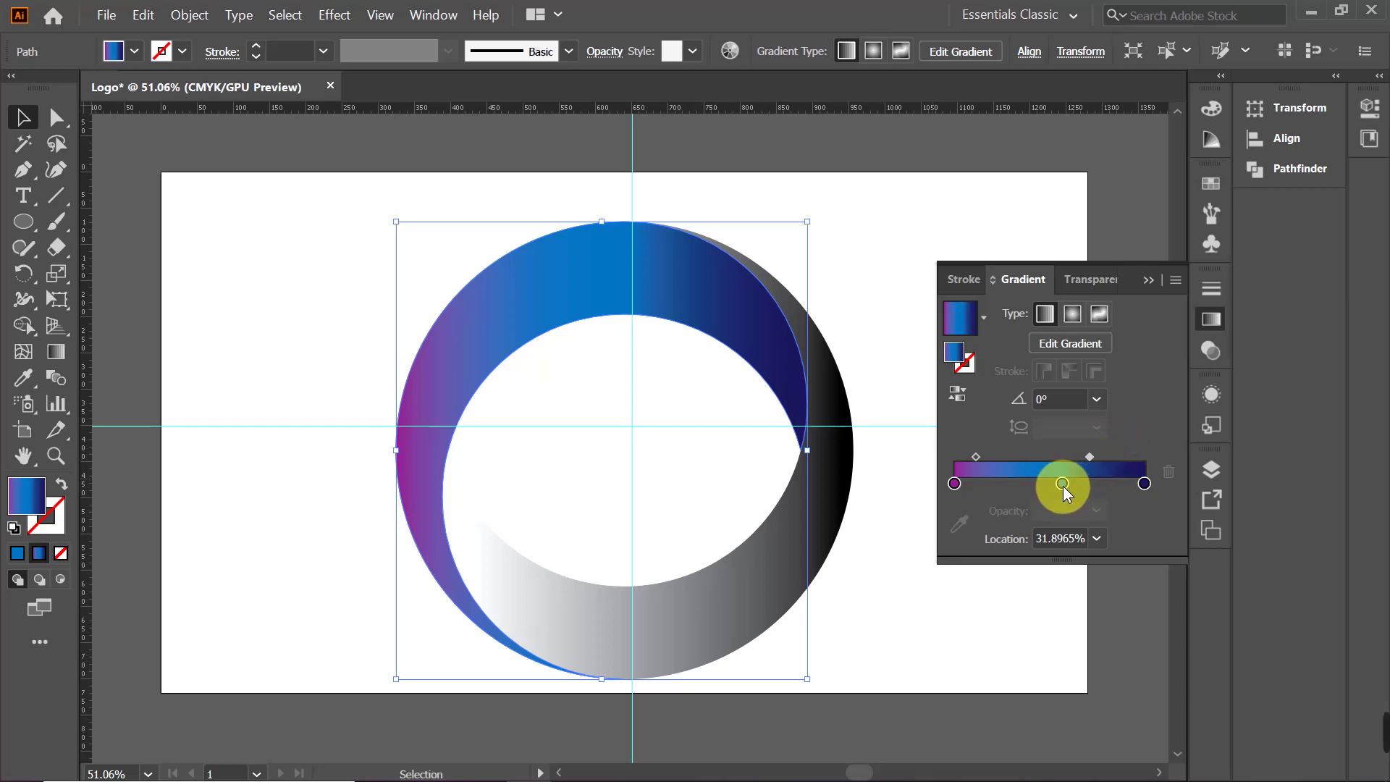
pyautogui.moveTo(1062, 484); pyautogui.dragTo(1057, 484)
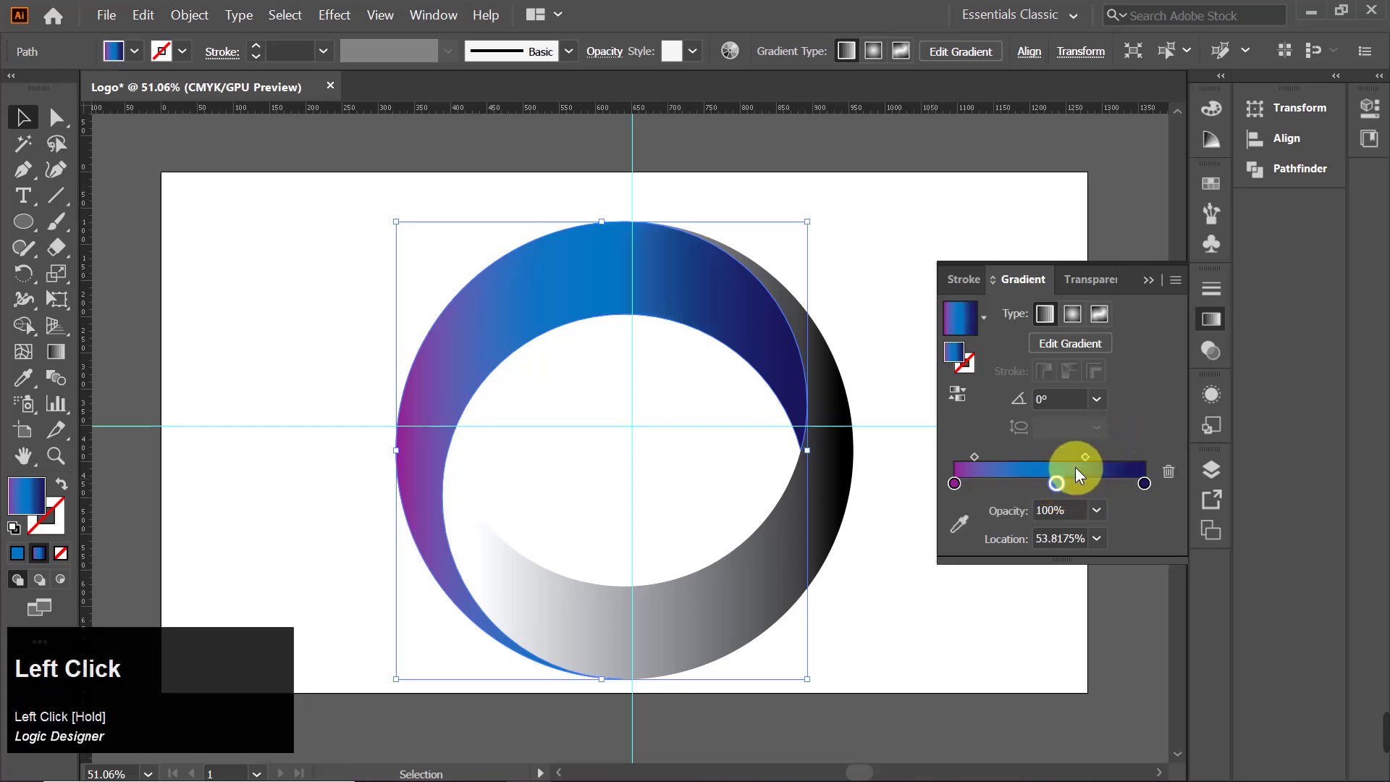
pyautogui.moveTo(1085, 456); pyautogui.dragTo(1092, 453)
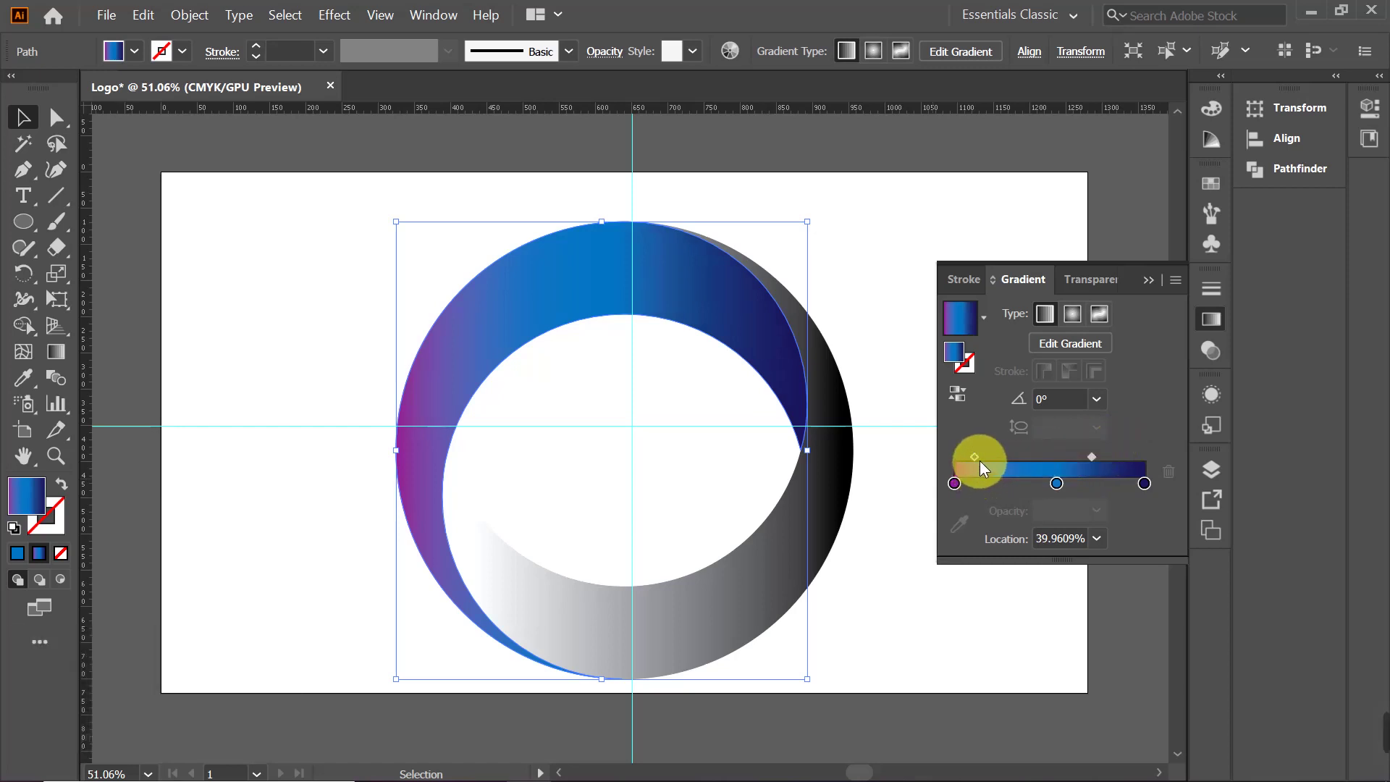
pyautogui.moveTo(975, 458); pyautogui.dragTo(980, 456)
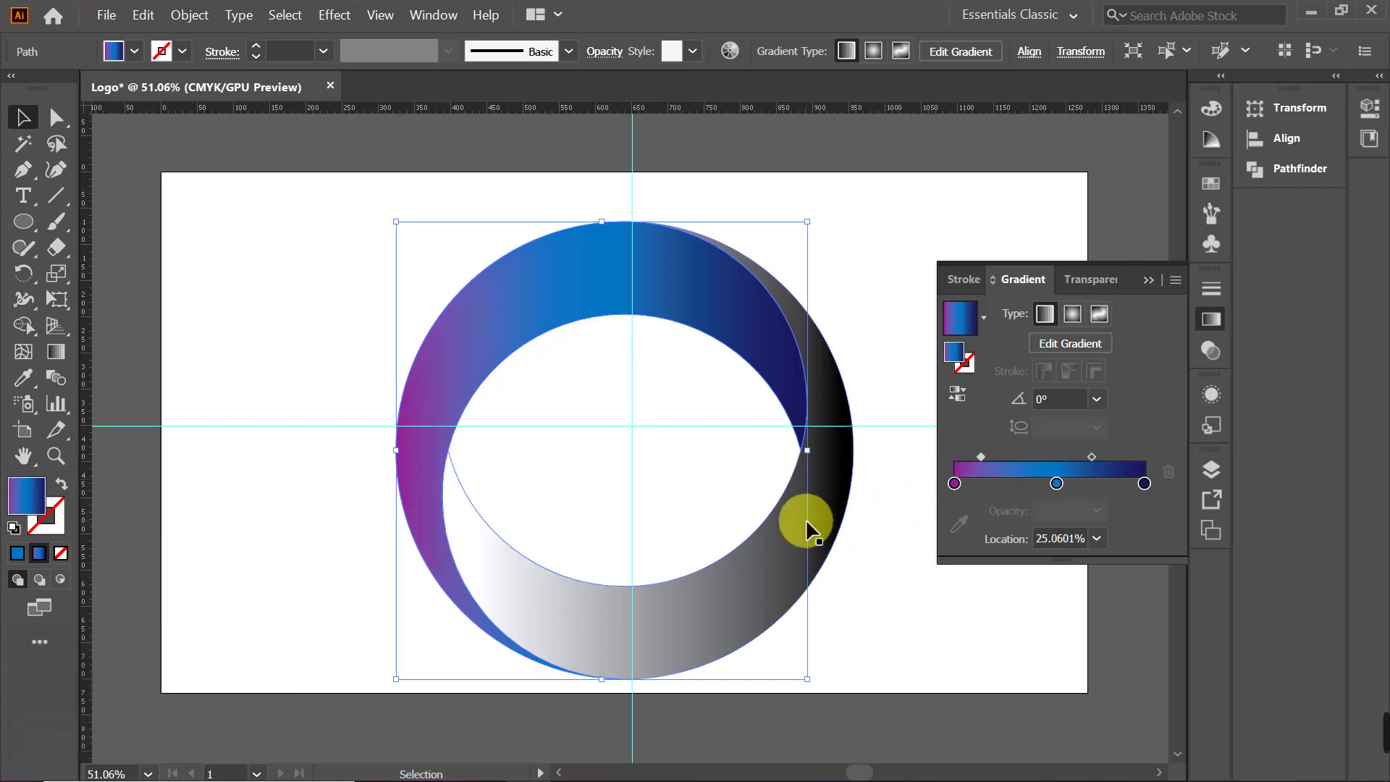
# - Copy the upper-left crescent's purple-blue-navy gradient onto the lower-right crescent with the Eyedropper
pyautogui.click(445, 550)
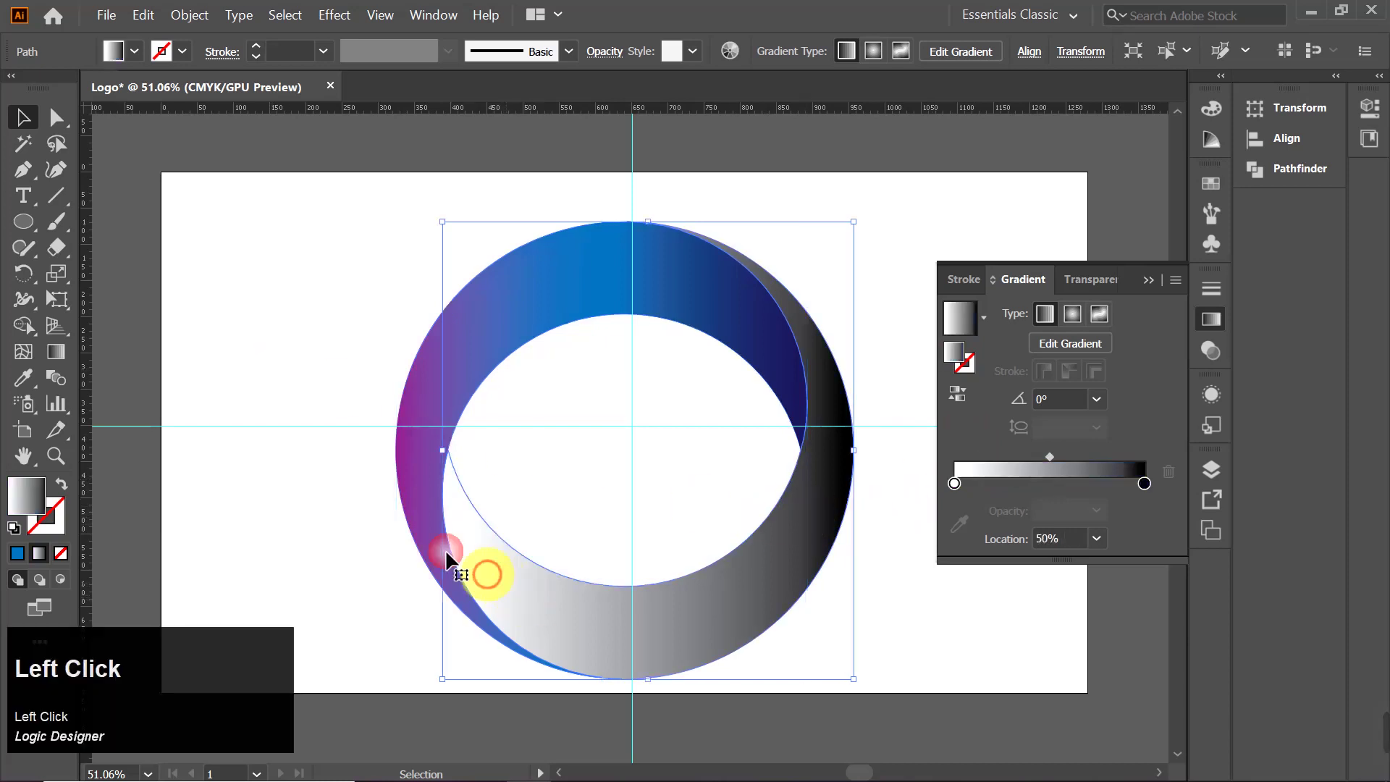
pyautogui.click(28, 378)
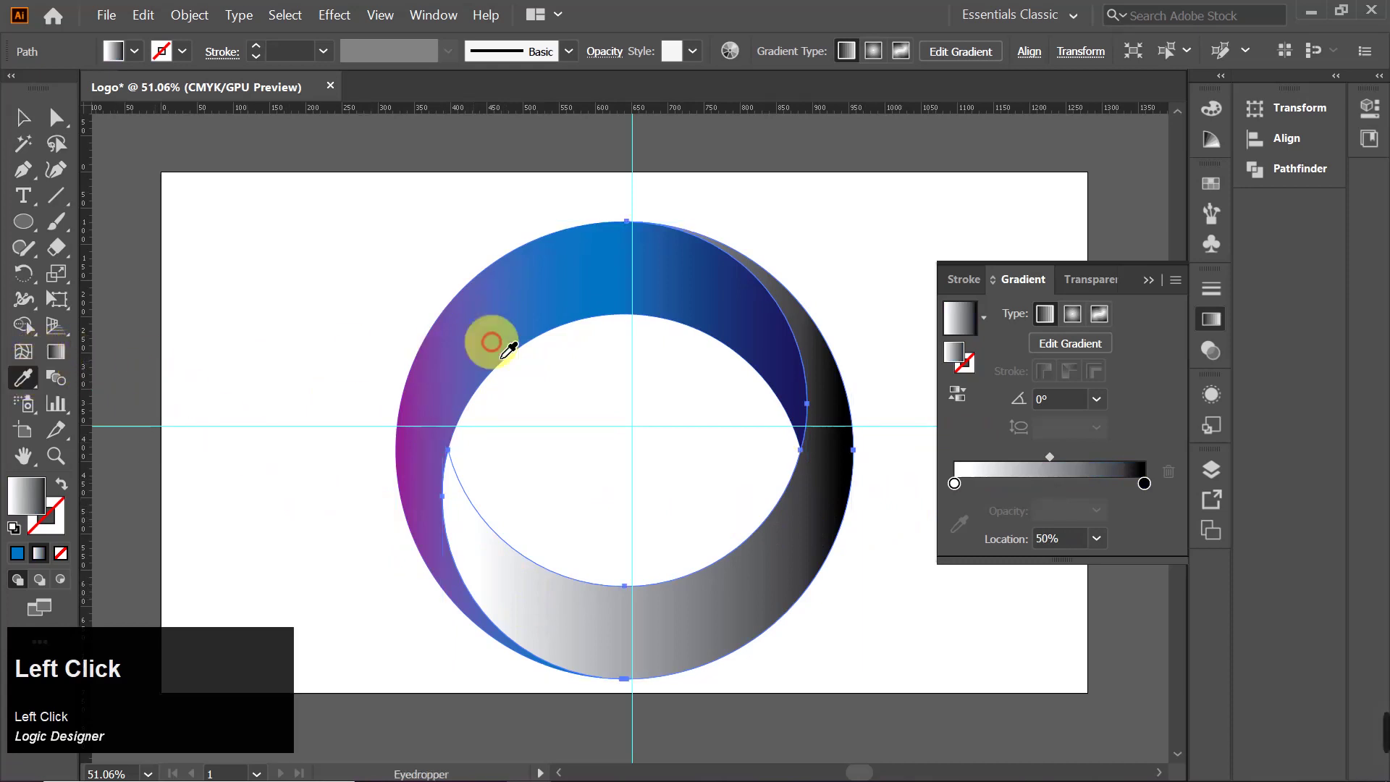
pyautogui.click(521, 311)
pyautogui.click(23, 117)
# - Reverse the lower-right crescent's gradient, shift its blue stop slightly toward navy and set the navy-to-blue midpoint to about 43.5%
pyautogui.click(1008, 476)
pyautogui.click(962, 395)
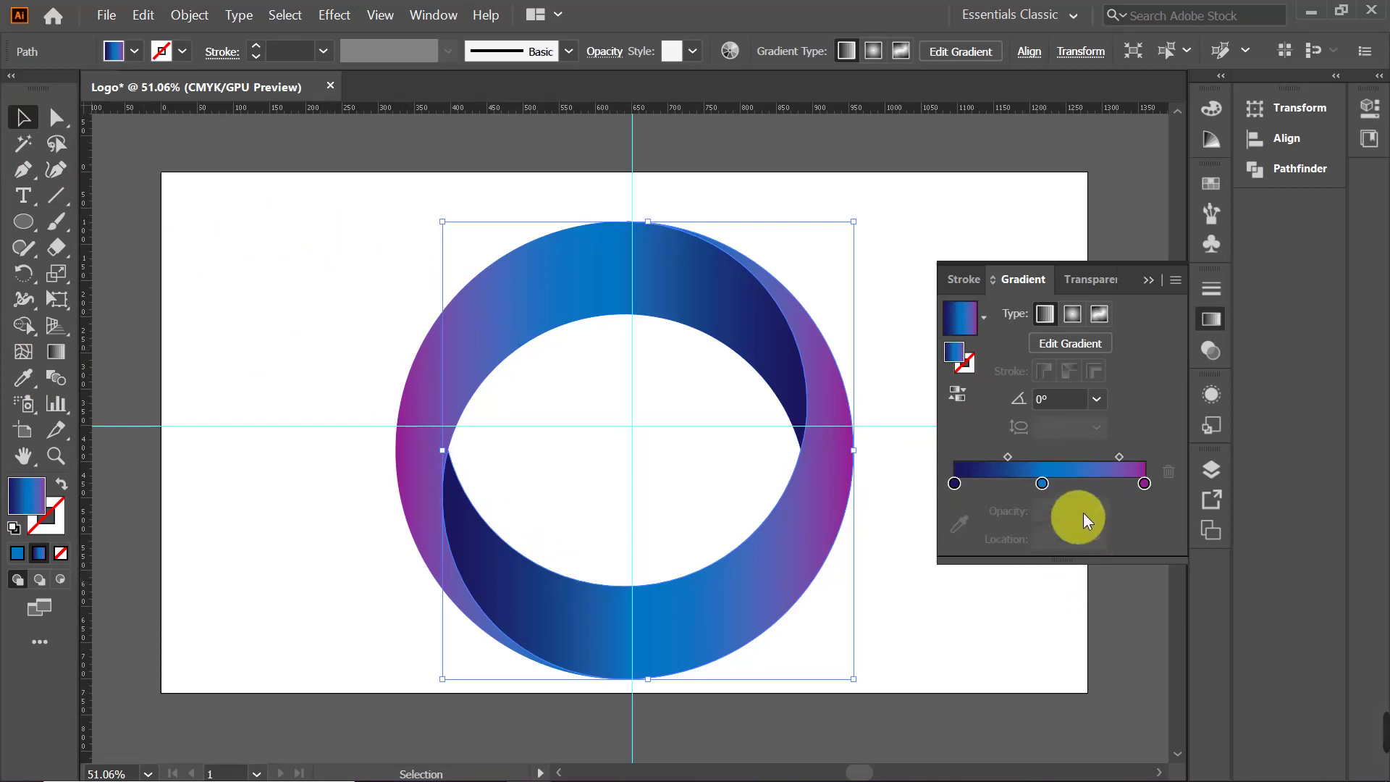
pyautogui.moveTo(1042, 484); pyautogui.dragTo(1057, 484)
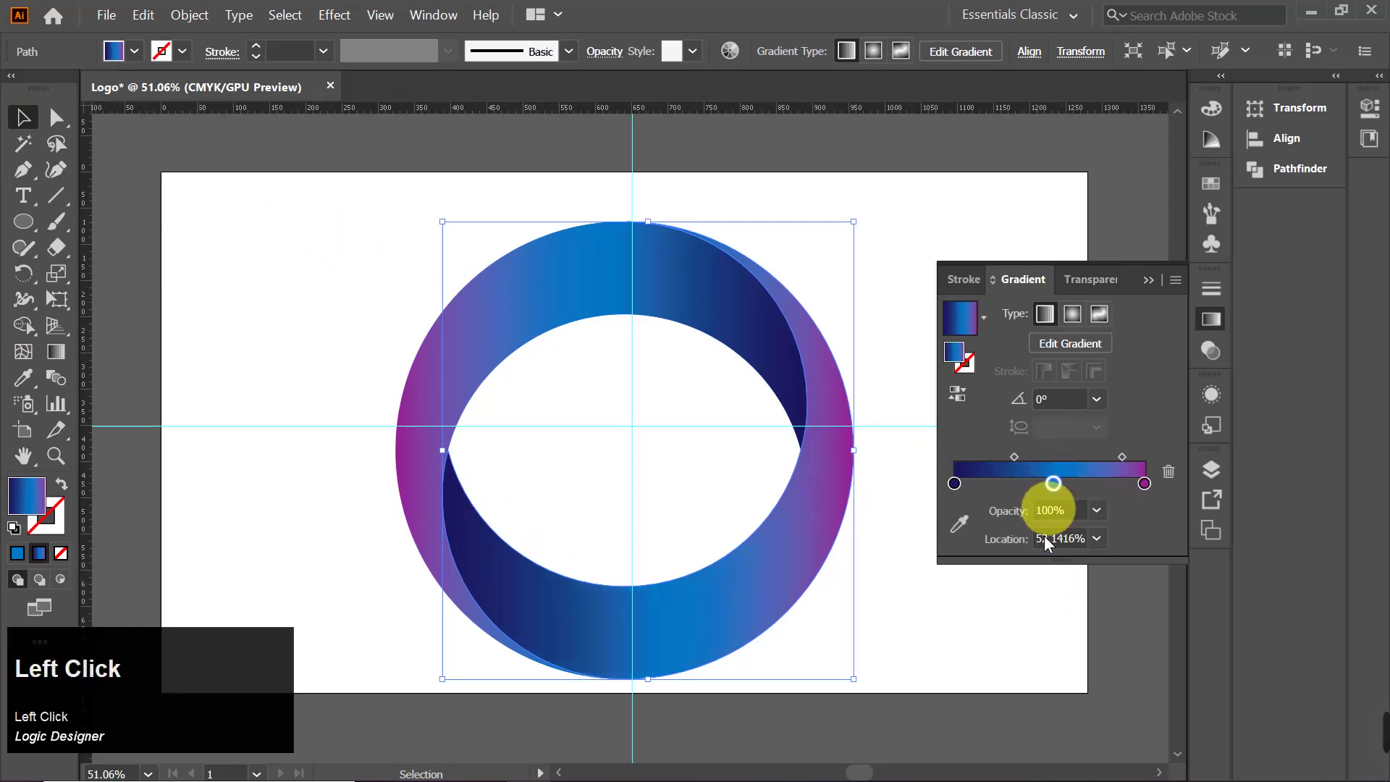
pyautogui.moveTo(1054, 492); pyautogui.dragTo(989, 457)
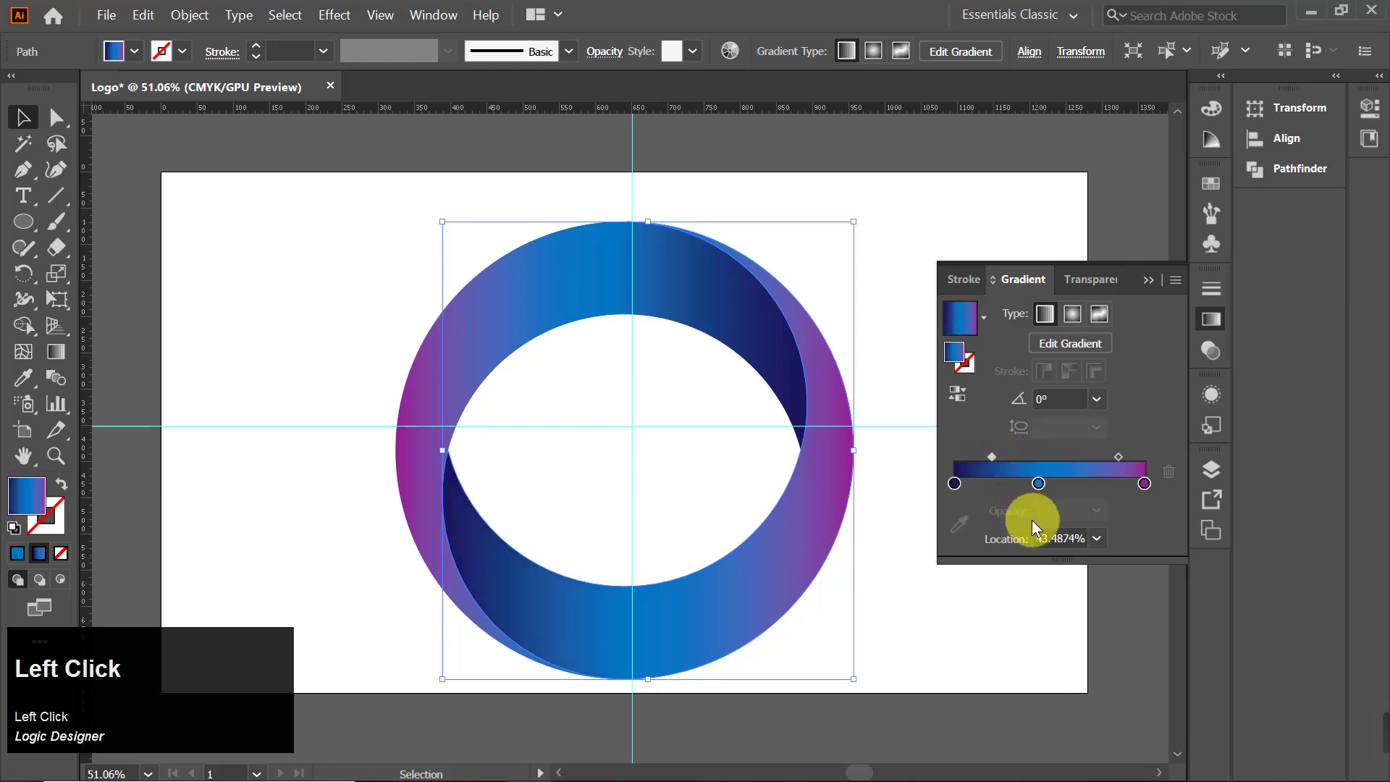
pyautogui.click(1141, 279)
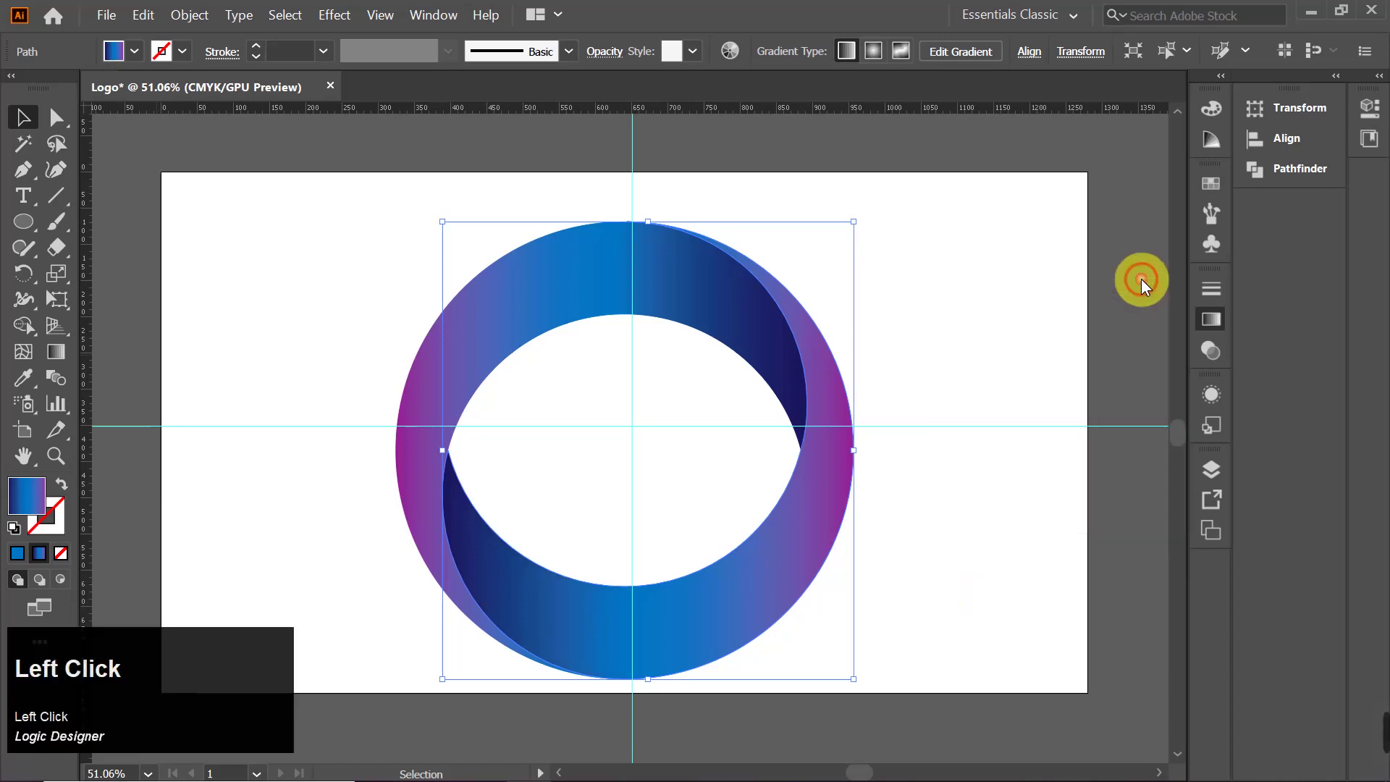
# - Try shifting the upper-left crescent slightly upward and undo the move
pyautogui.moveTo(312, 212); pyautogui.dragTo(1005, 555)
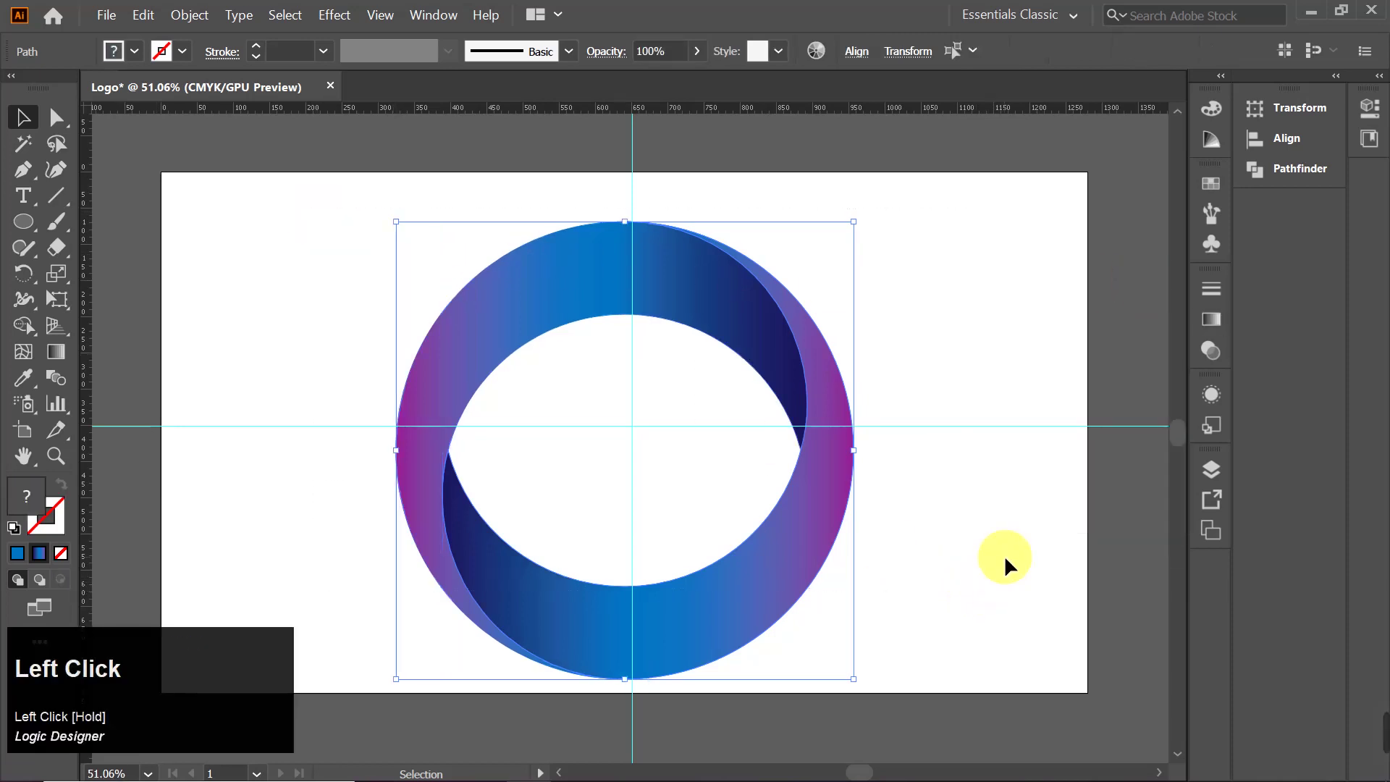
pyautogui.click(1004, 554)
pyautogui.moveTo(654, 289); pyautogui.dragTo(646, 247)
pyautogui.press('ctrl')
pyautogui.hotkey('ctrl', 'z')
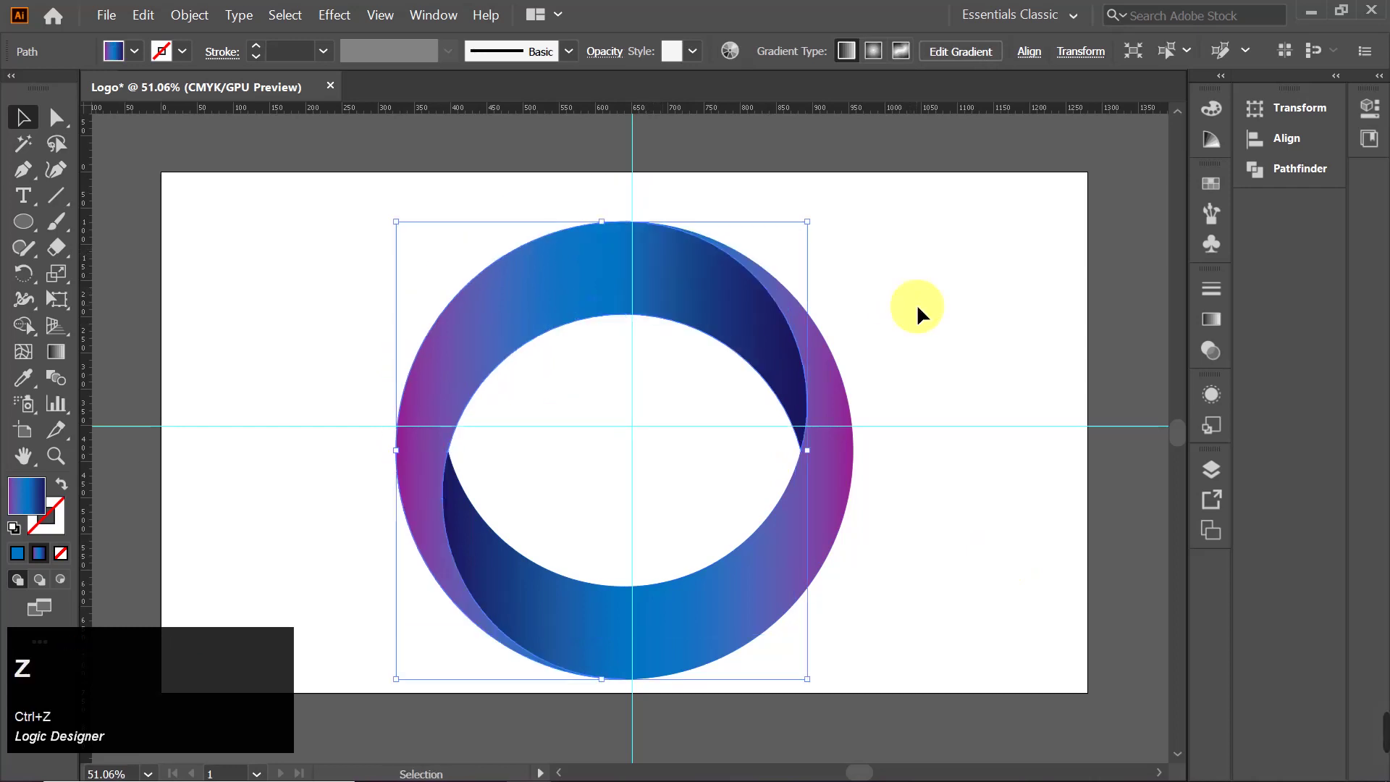